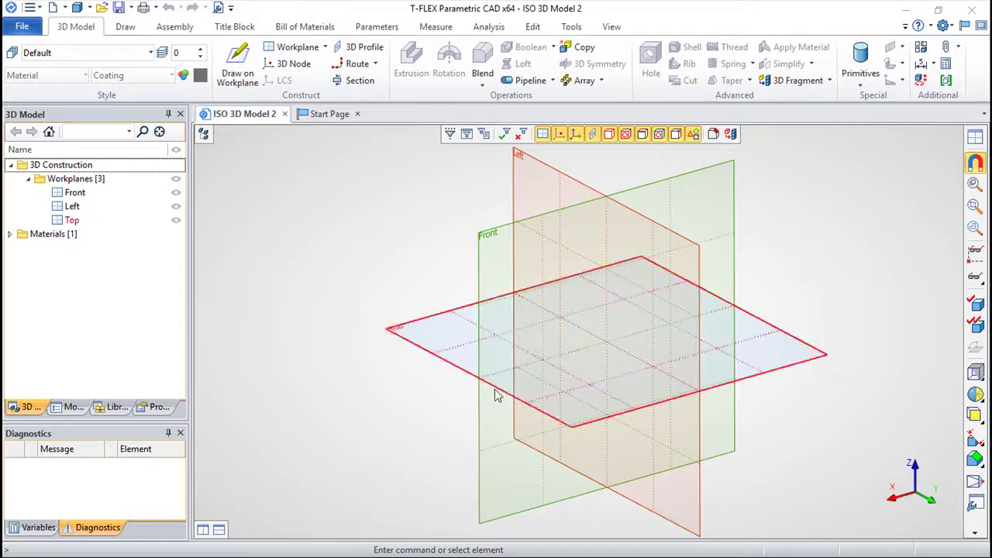
Start a sketch on the Top workplane with crossing construction lines through the origin.
click(502, 415)
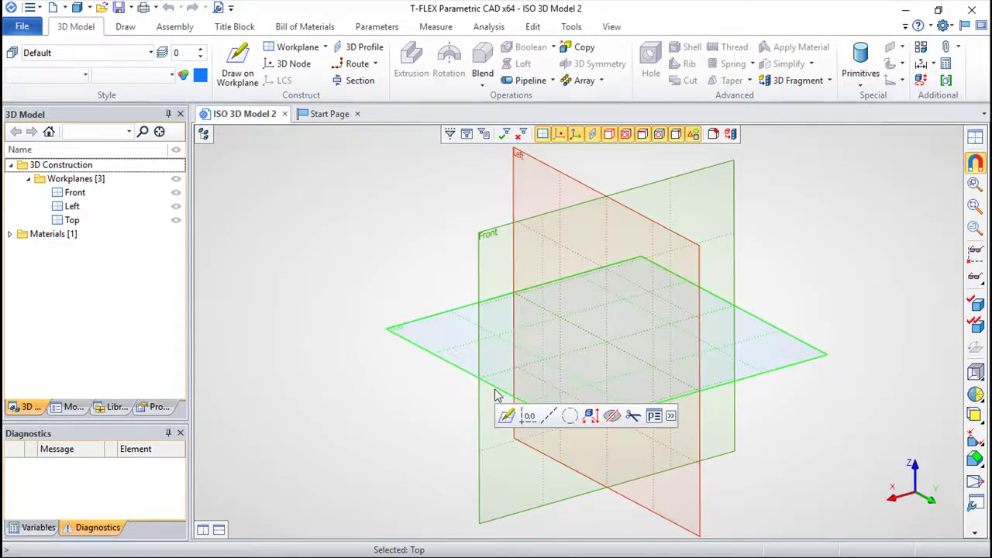
right_click(505, 420)
click(506, 417)
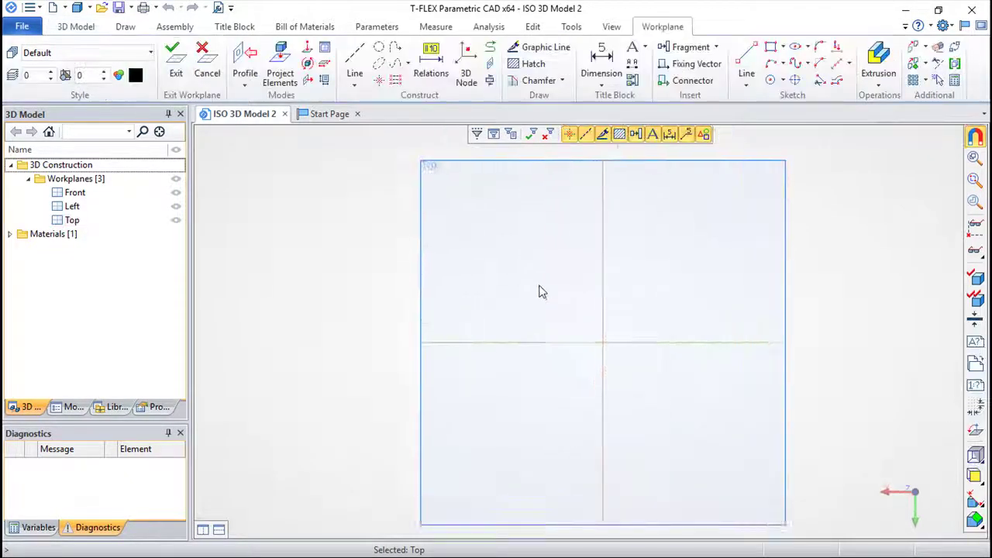
click(354, 56)
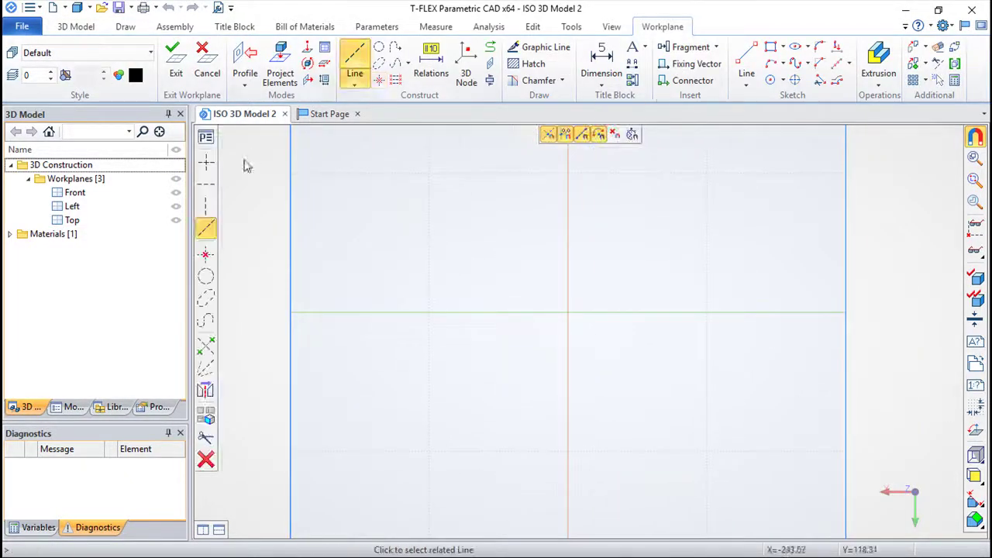
click(572, 315)
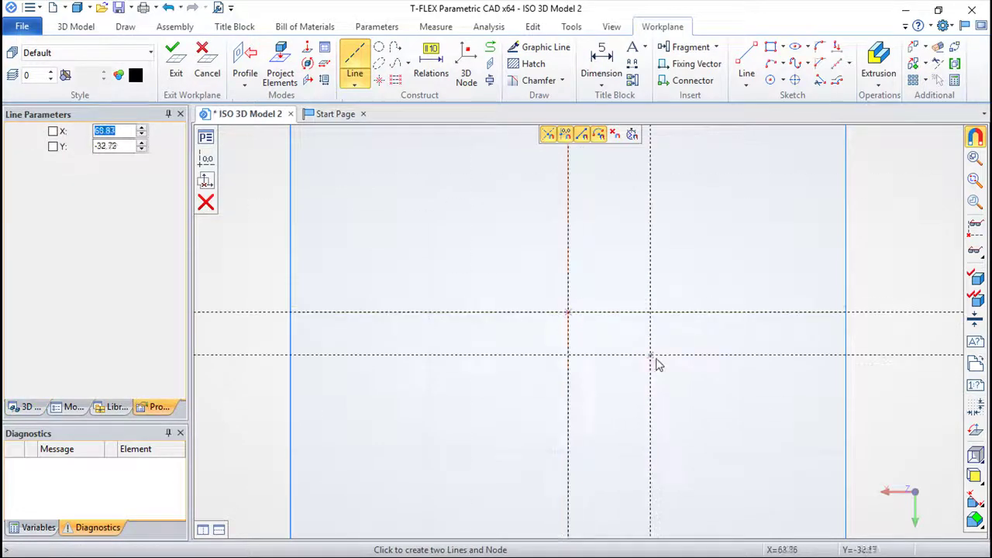
Draw a radius-35 circle centred at the origin.
click(379, 47)
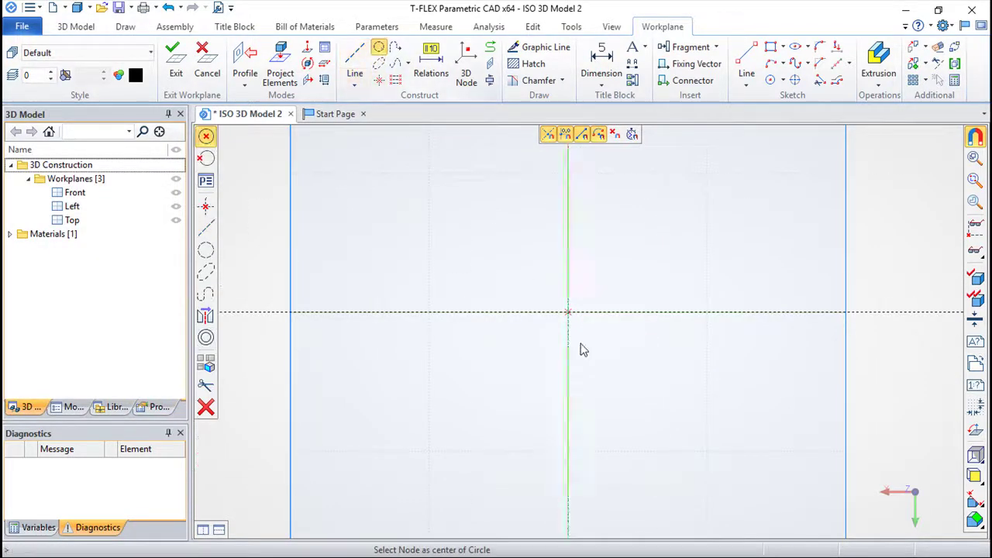
click(572, 316)
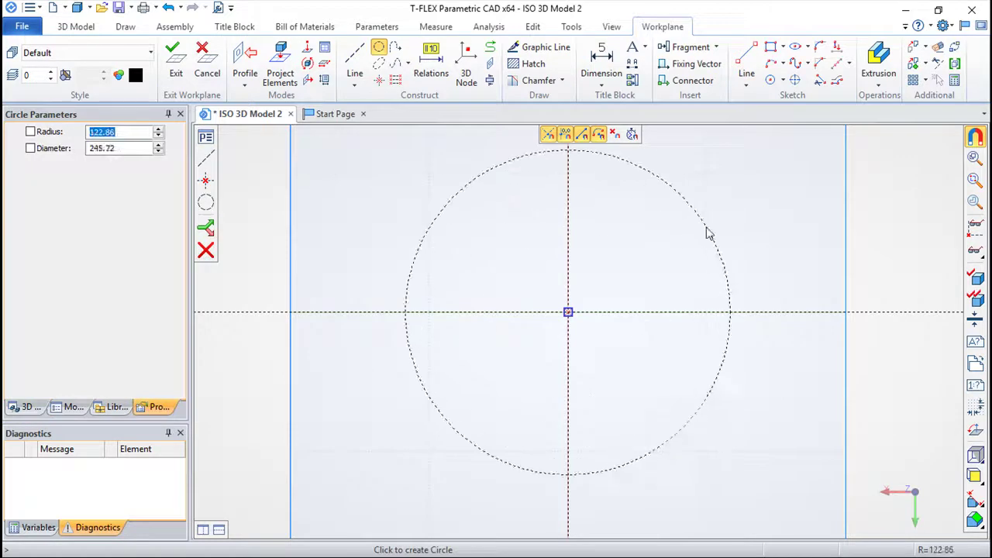
text(35)
key(Return)
key(Escape)
Add vertical construction lines 35 either side of centre and a horizontal line 50 below.
scroll(655, 361, up, 2)
click(364, 83)
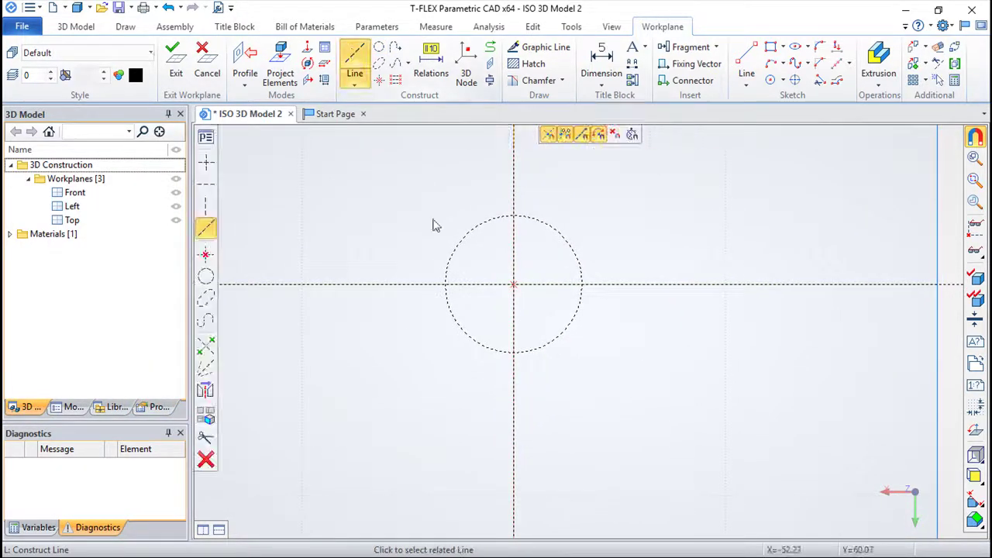
click(517, 394)
text(35)
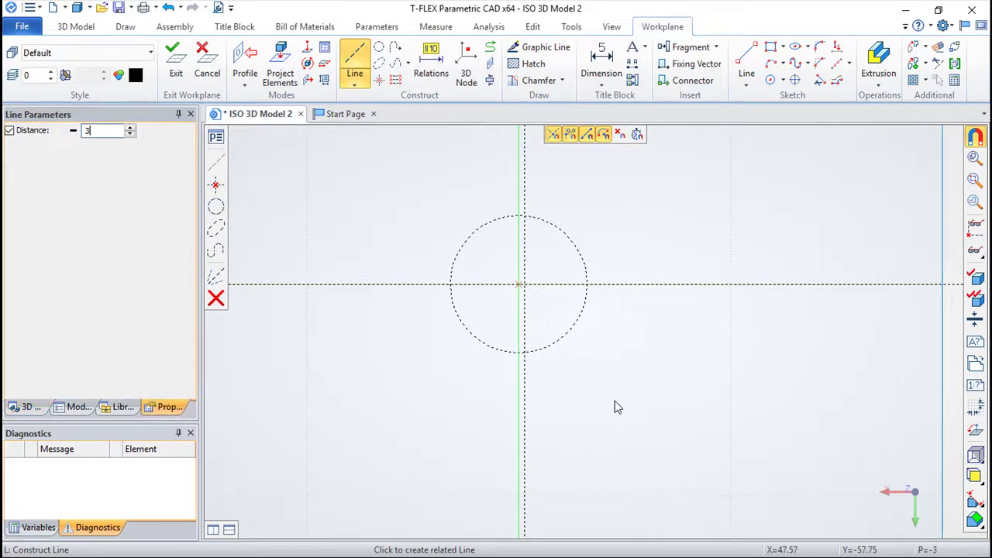
key(Return)
text(35)
key(Return)
key(Escape)
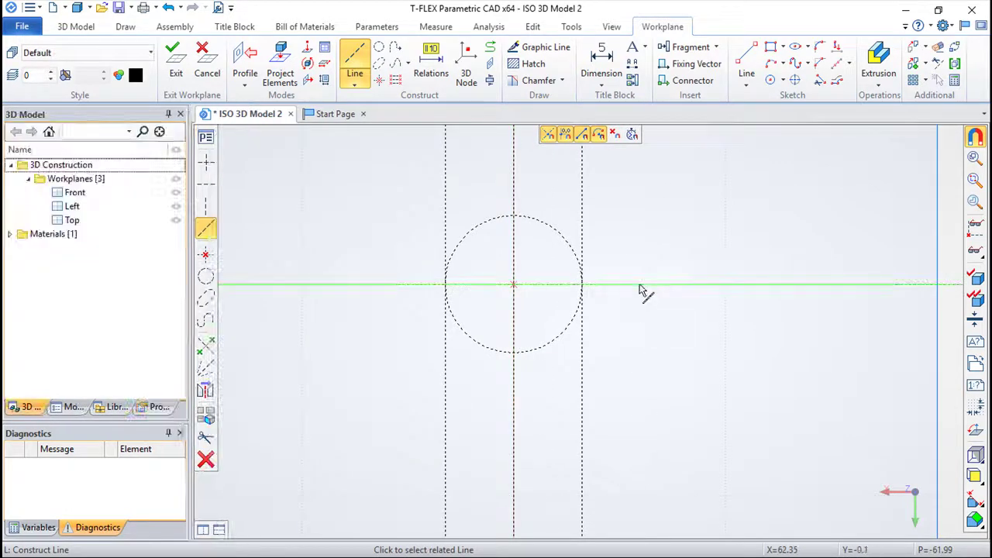
click(642, 287)
text(50)
key(Return)
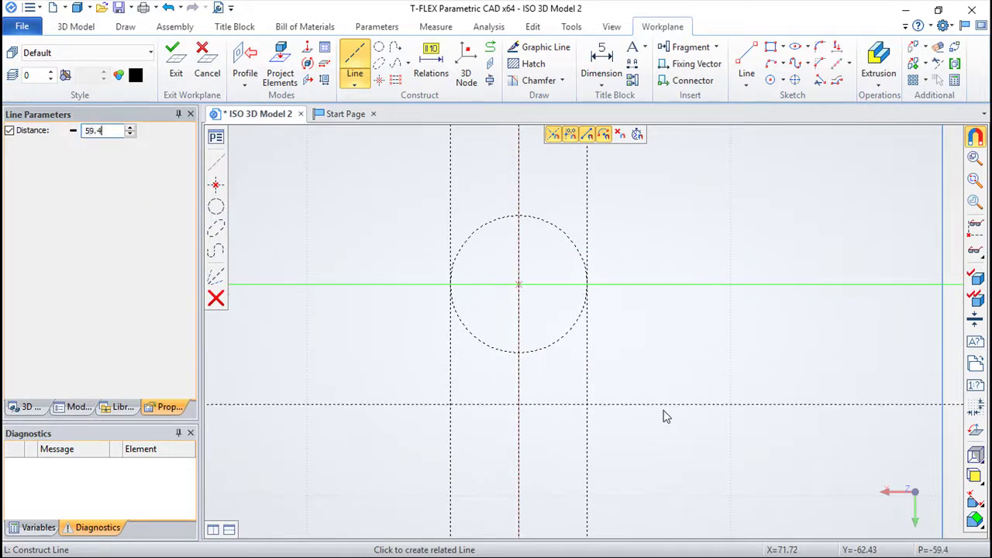
key(Escape)
Add angled construction lines at 60°, -120° and -30° through the lower intersections.
middle_drag(658, 429, 633, 387)
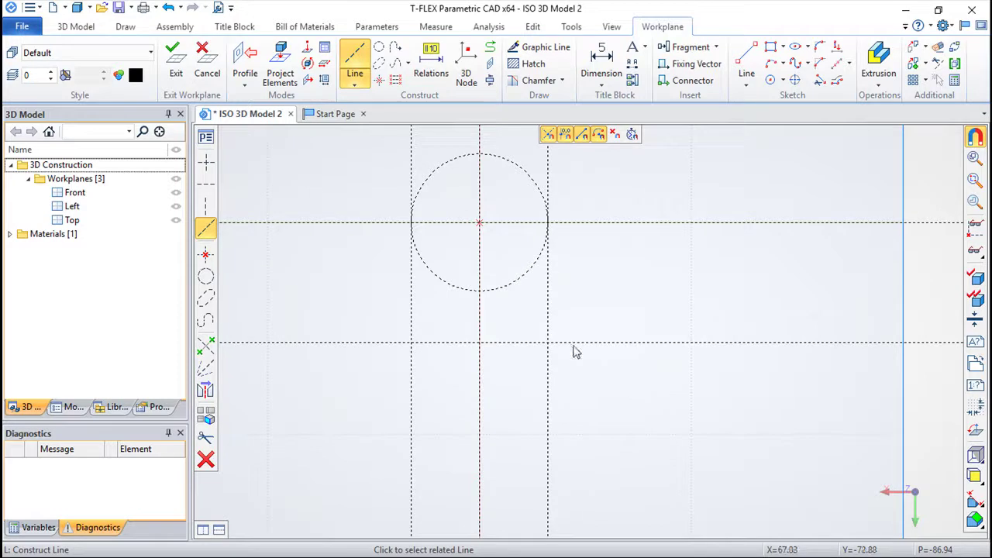
click(549, 345)
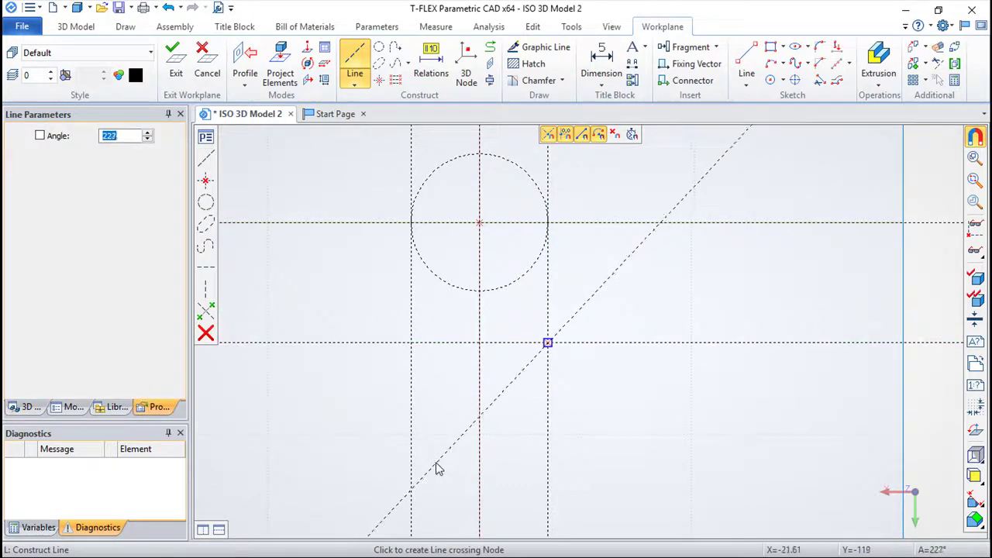
text(60)
key(Return)
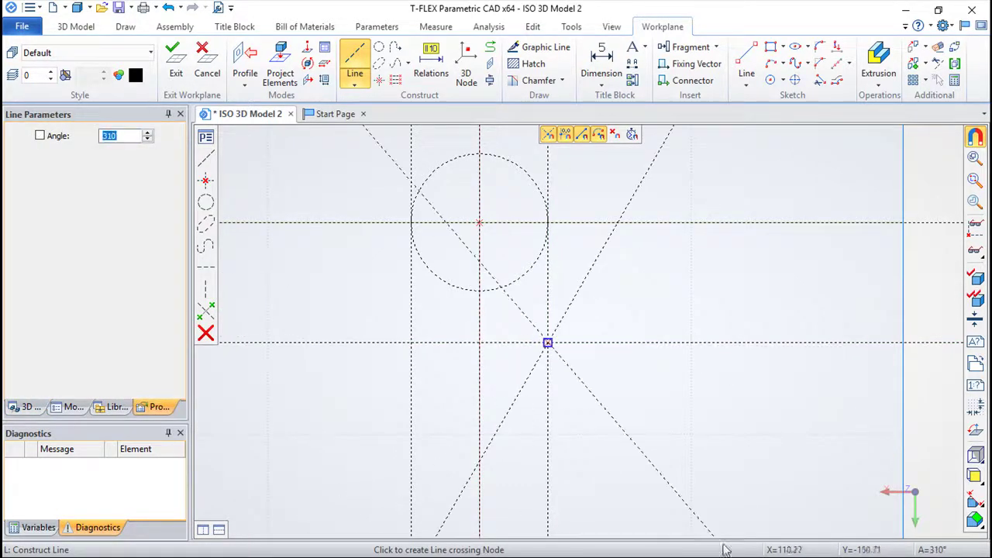
key(Escape)
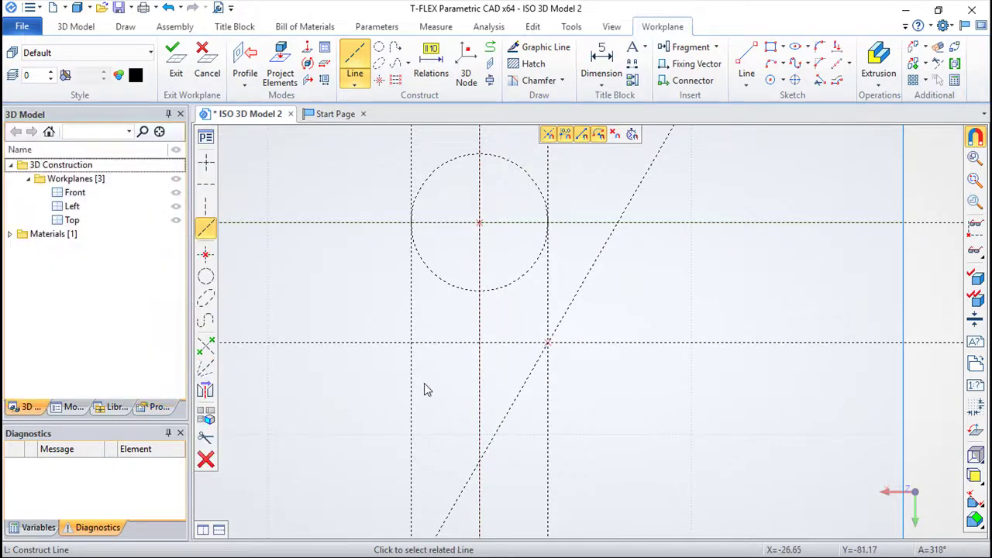
click(411, 343)
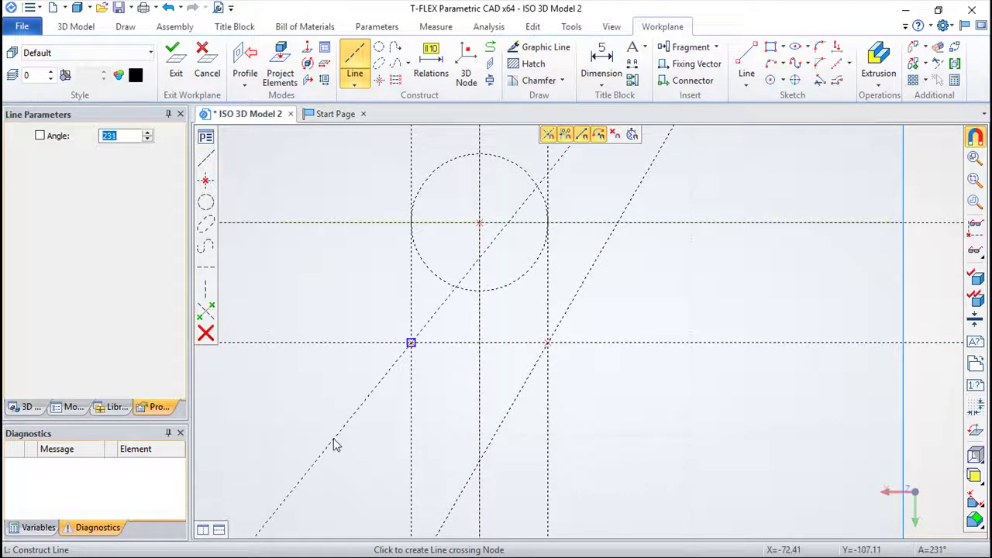
text(-120)
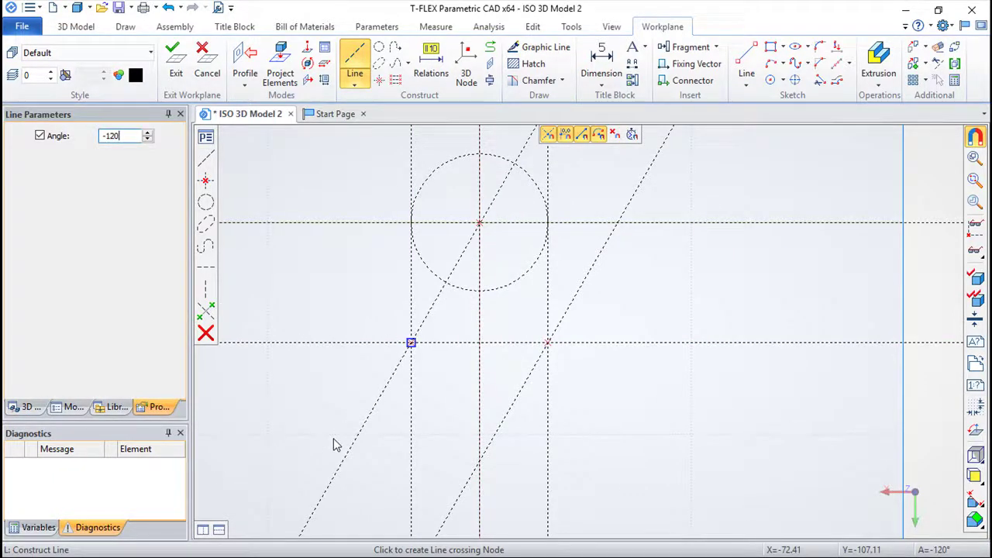
click(335, 444)
key(Escape)
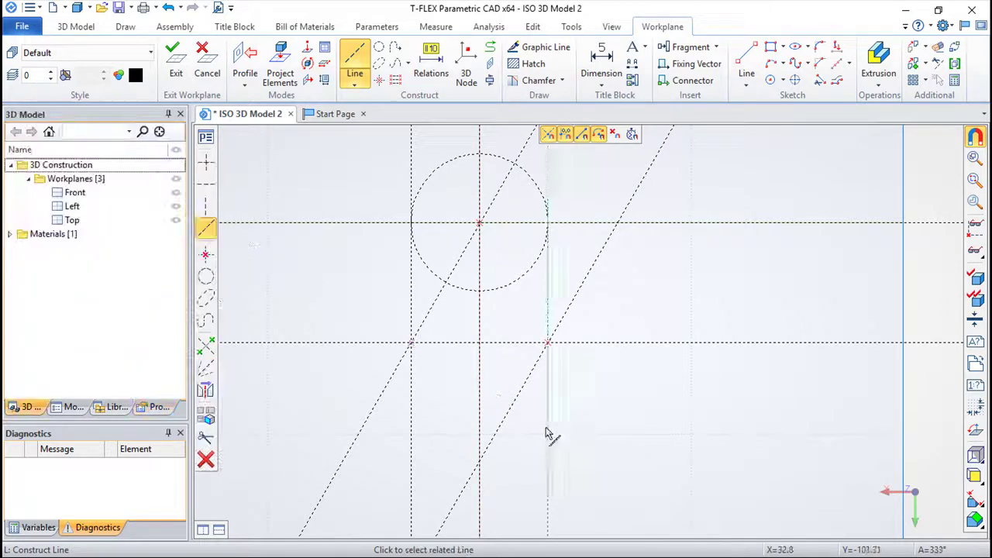
click(480, 343)
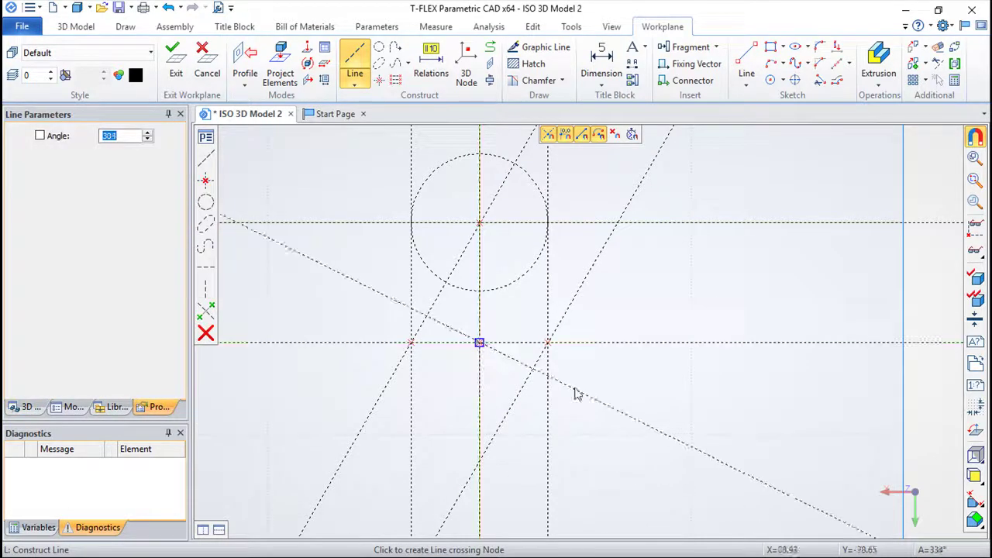
text(-30)
click(634, 426)
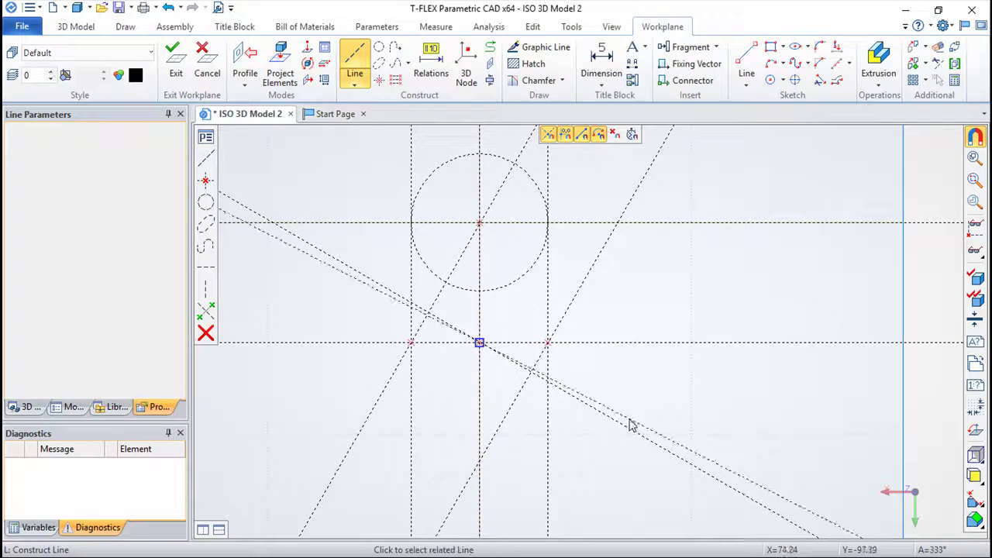
key(Escape)
Add a construction line parallel to and below the -30° line.
middle_drag(671, 425, 689, 372)
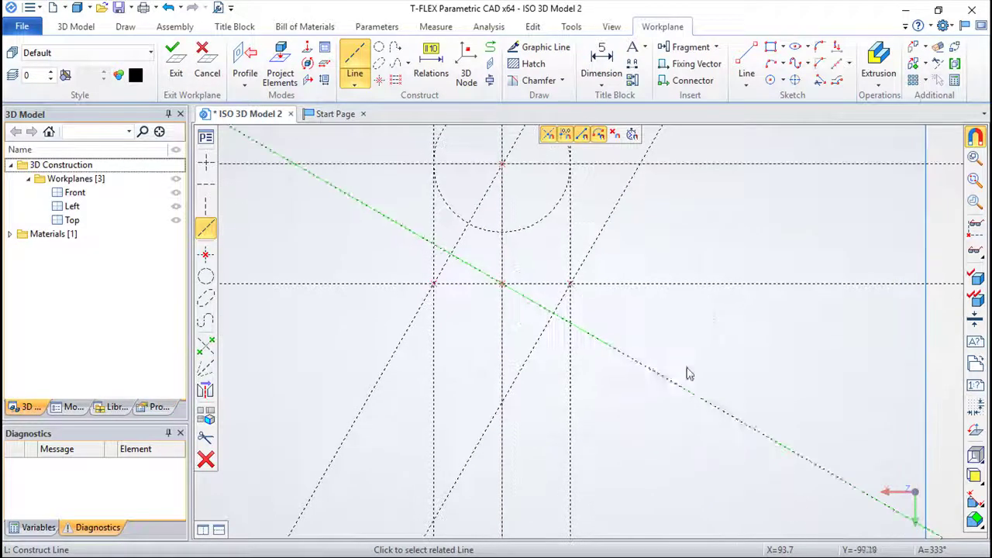
click(633, 364)
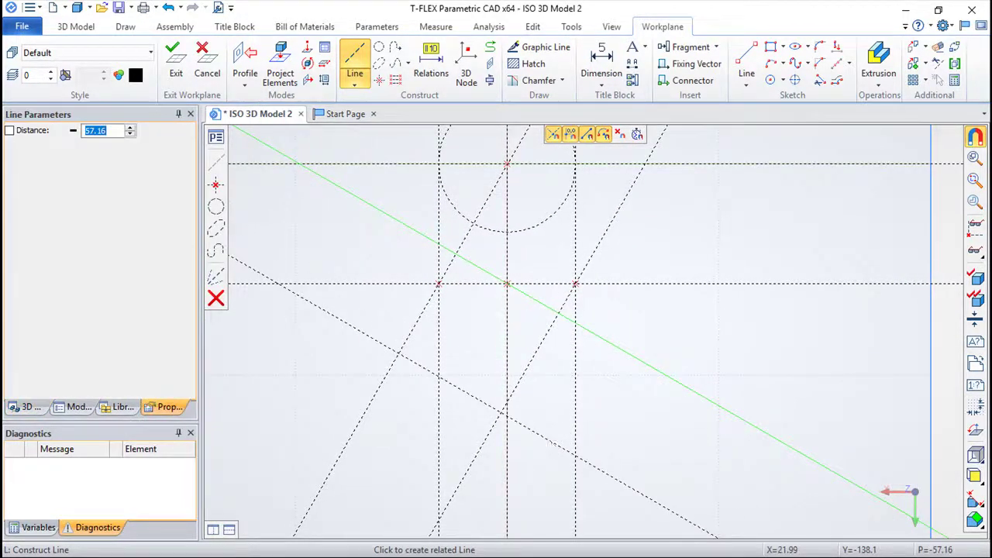
key(Escape)
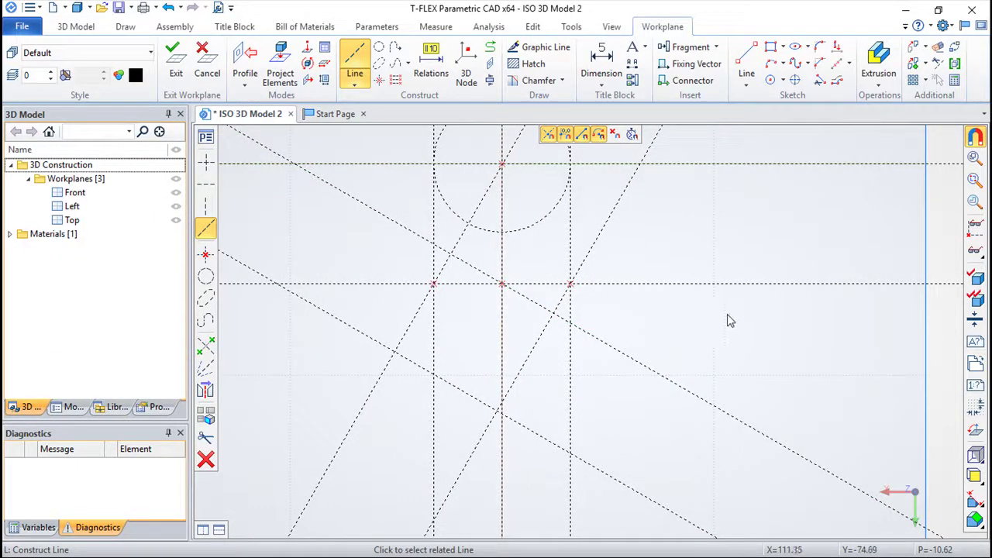
middle_drag(728, 320, 727, 329)
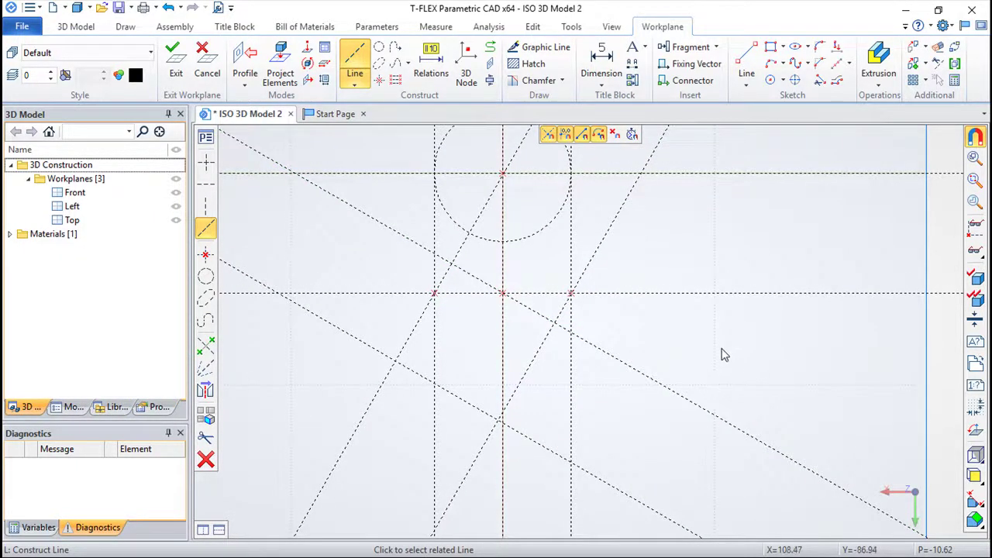
mouse_move(746, 354)
middle_down()
mouse_move(715, 394)
mouse_move(728, 425)
middle_up()
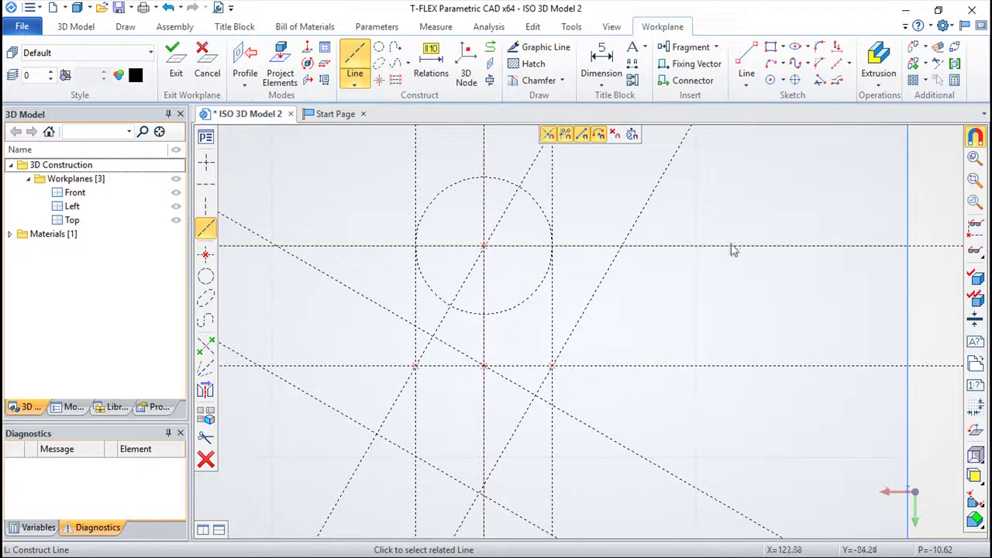
Trace the closed outline (arc top, straight sides, angled tail) and exit the workplane.
click(544, 47)
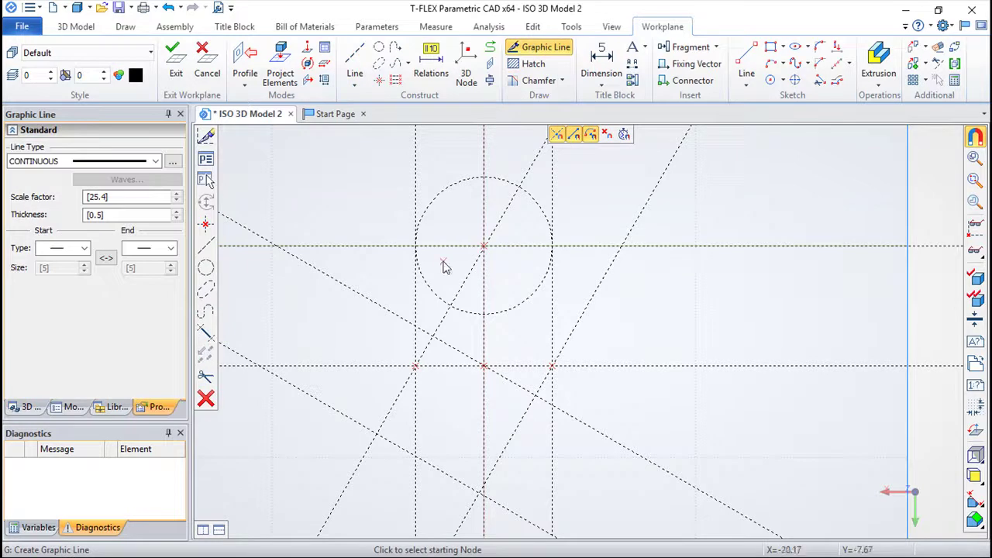
click(418, 249)
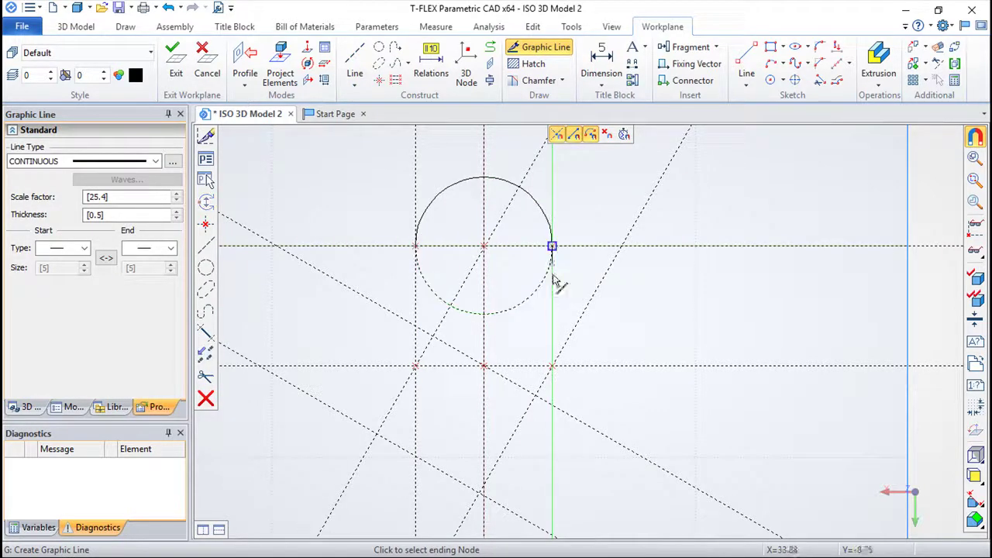
click(552, 365)
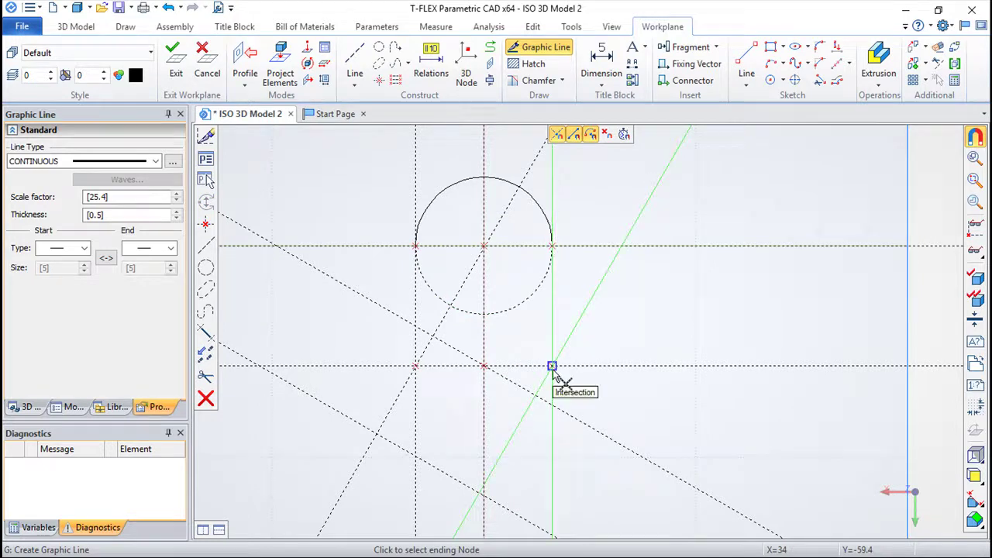
click(481, 488)
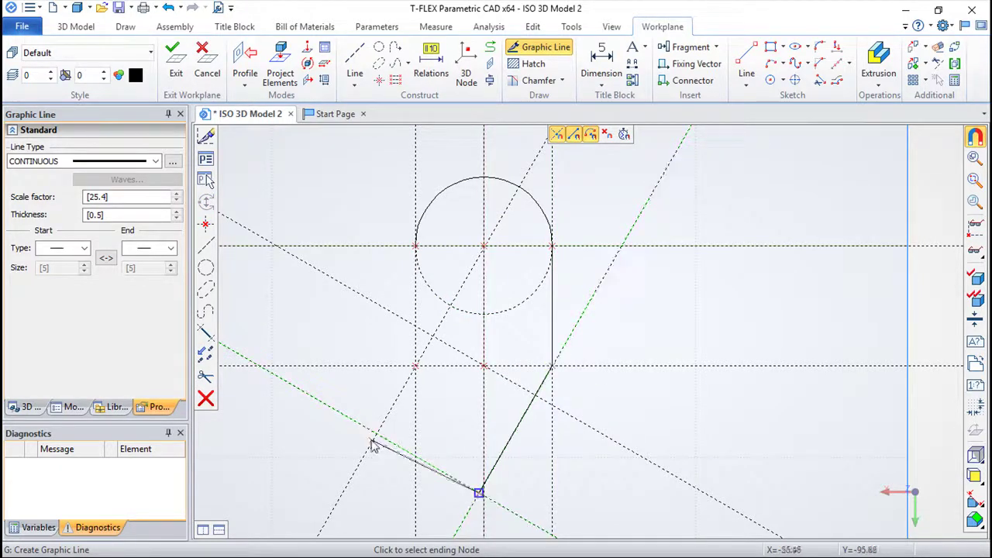
click(415, 365)
click(415, 247)
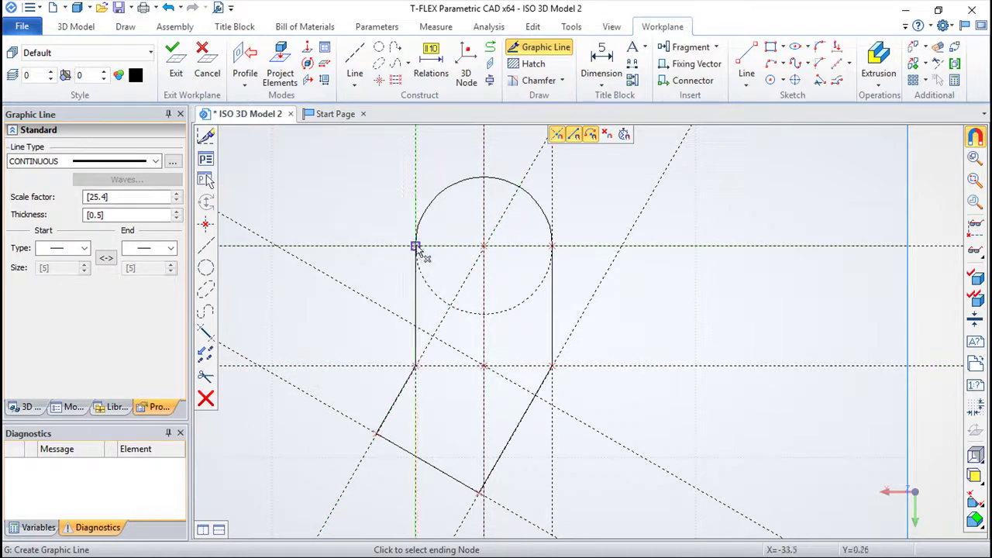
key(Escape)
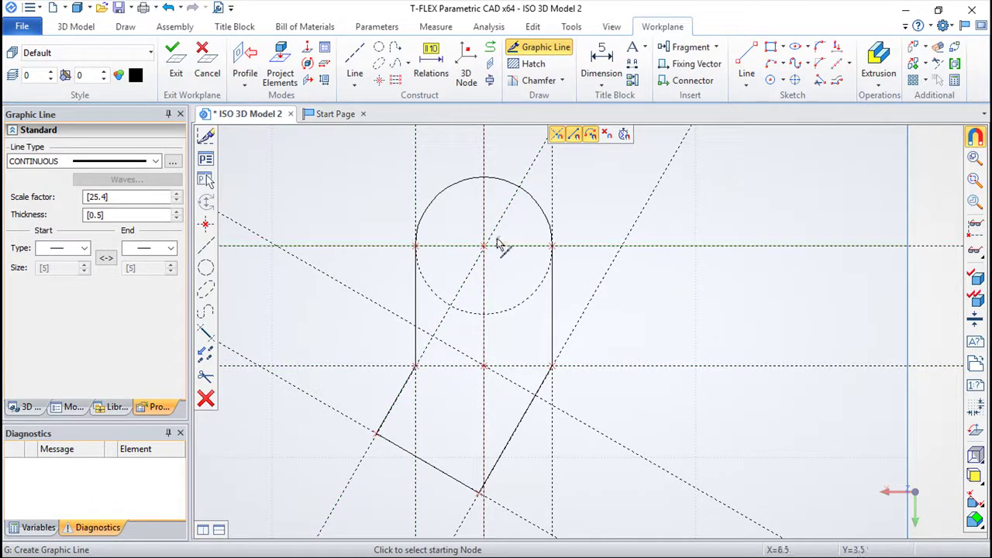
click(174, 62)
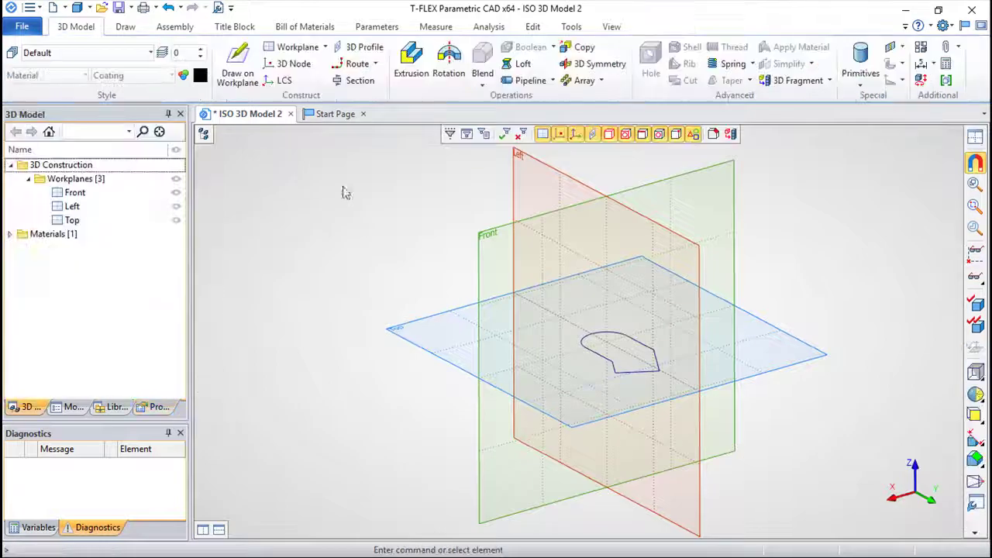
Extrude the profile 10 units thick to create Body_1.
click(411, 66)
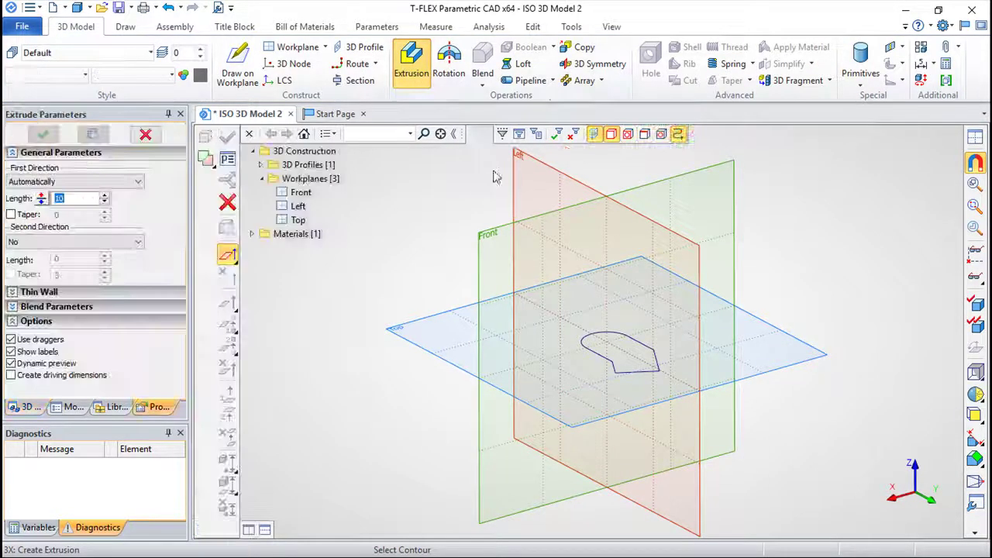
click(649, 350)
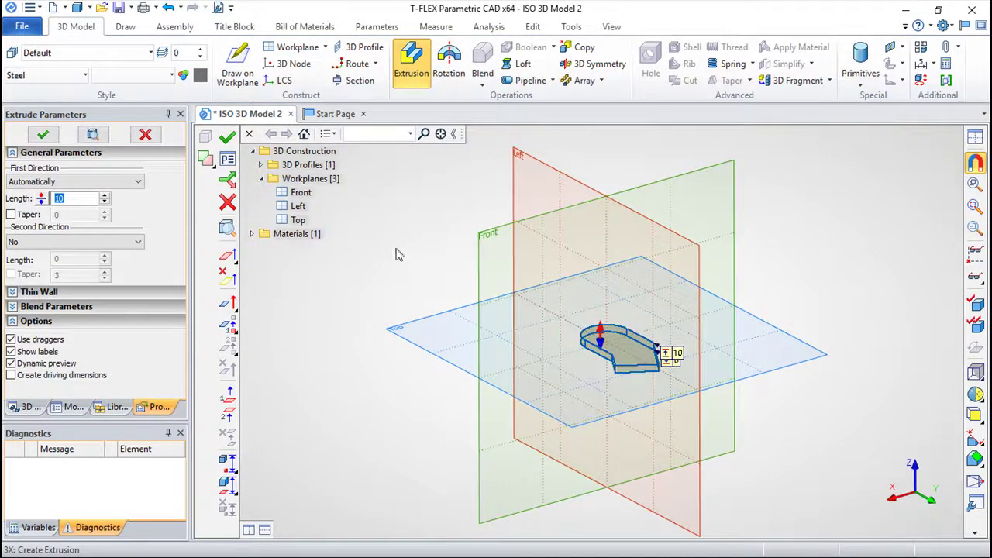
click(82, 198)
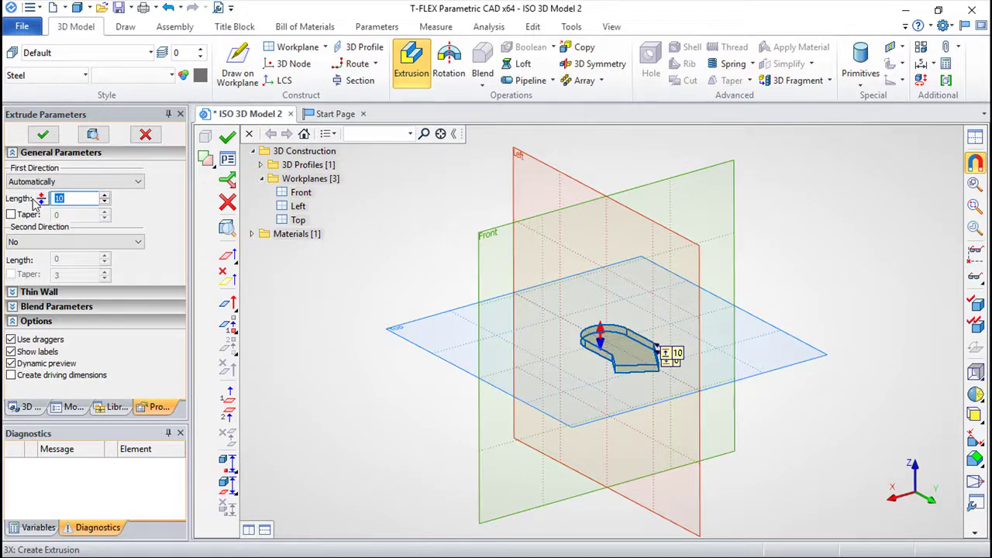
text(12)
key(Return)
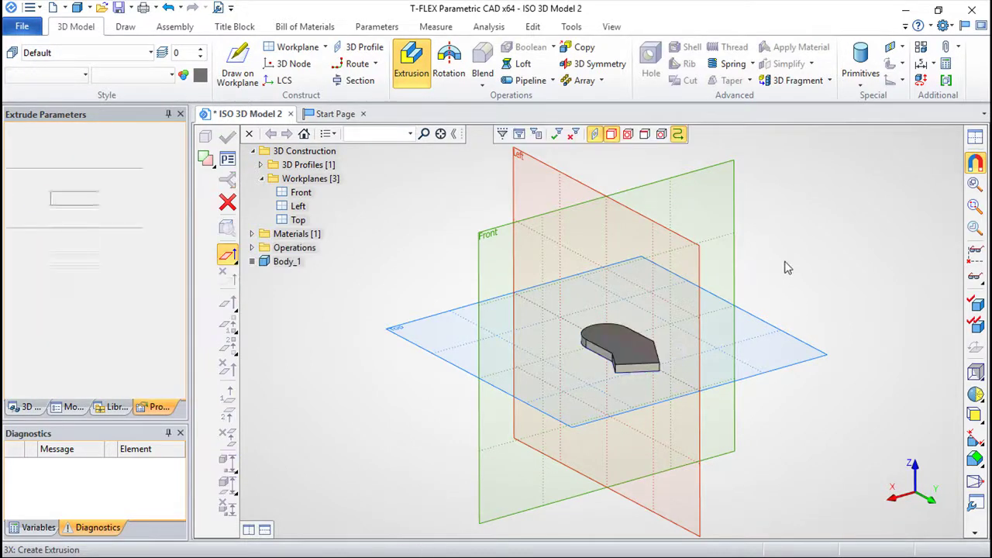
scroll(761, 272, up, 2)
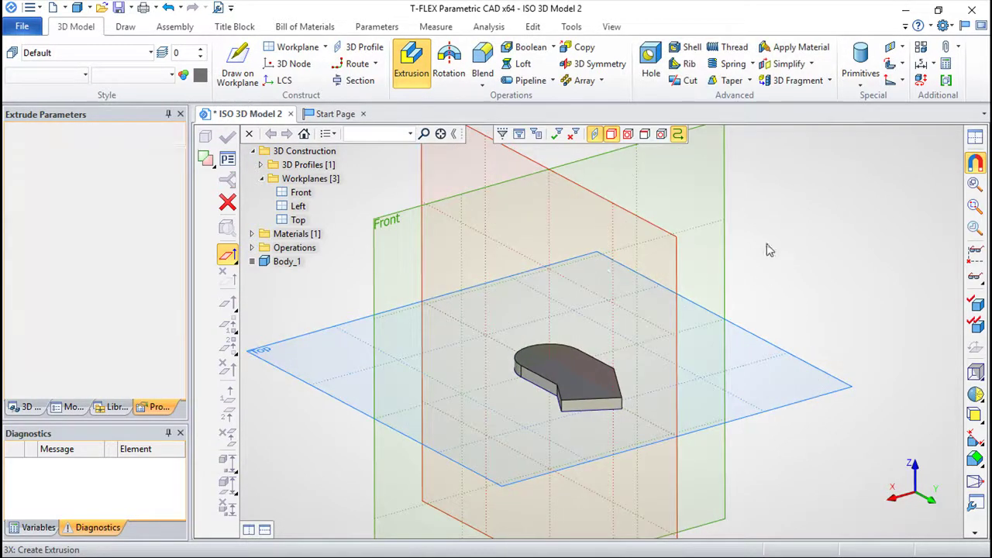
key(Escape)
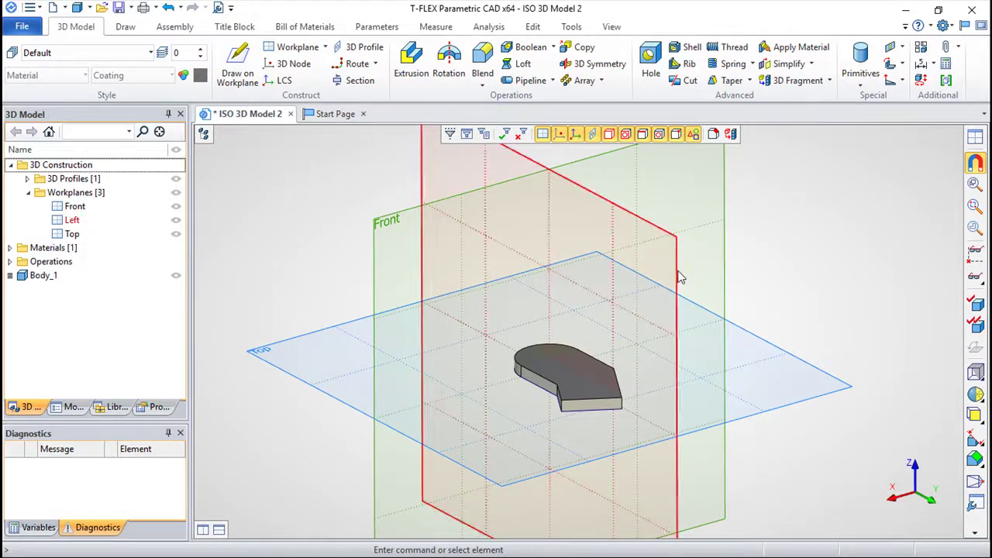
Sketch on the plate's top face with crossing construction lines at the arc centre.
click(583, 374)
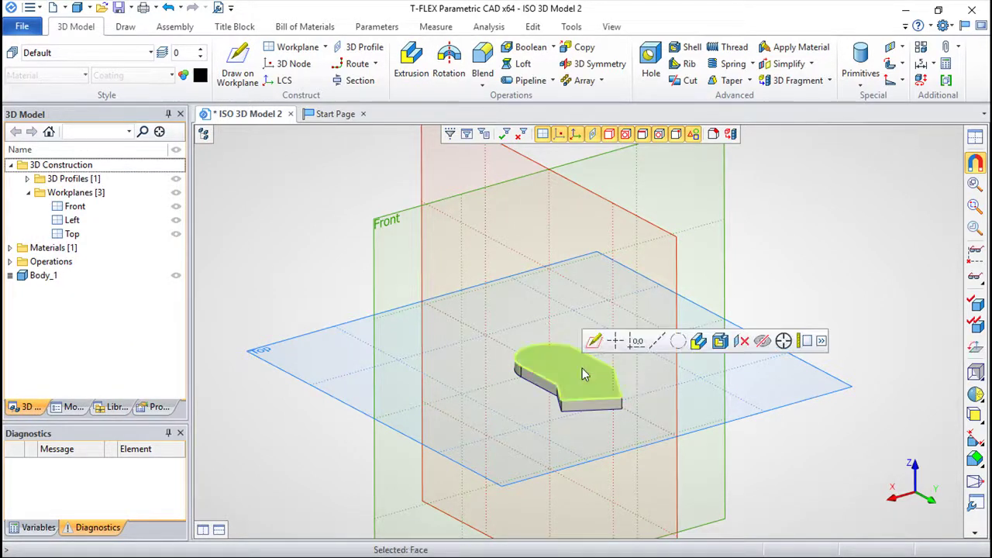
click(595, 342)
middle_drag(757, 315, 645, 299)
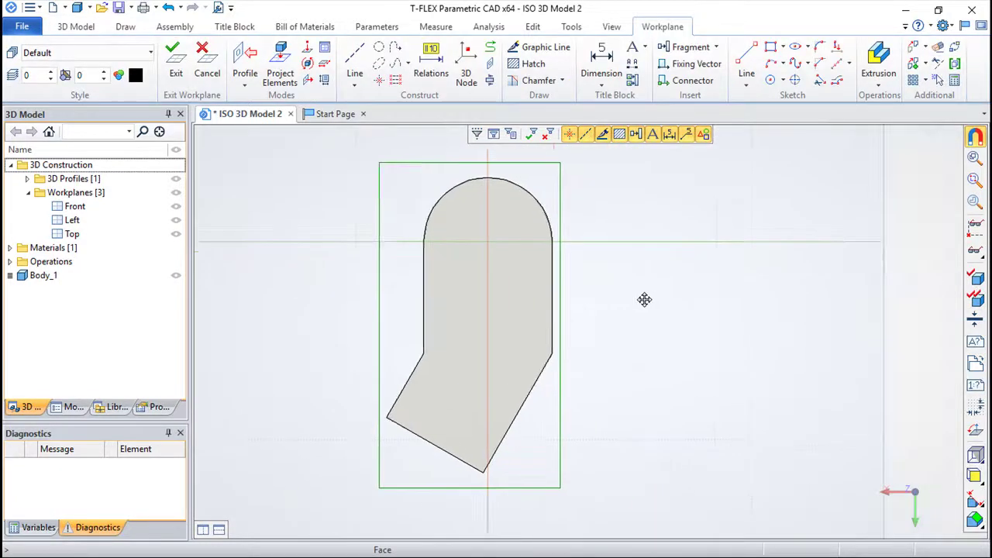
click(354, 56)
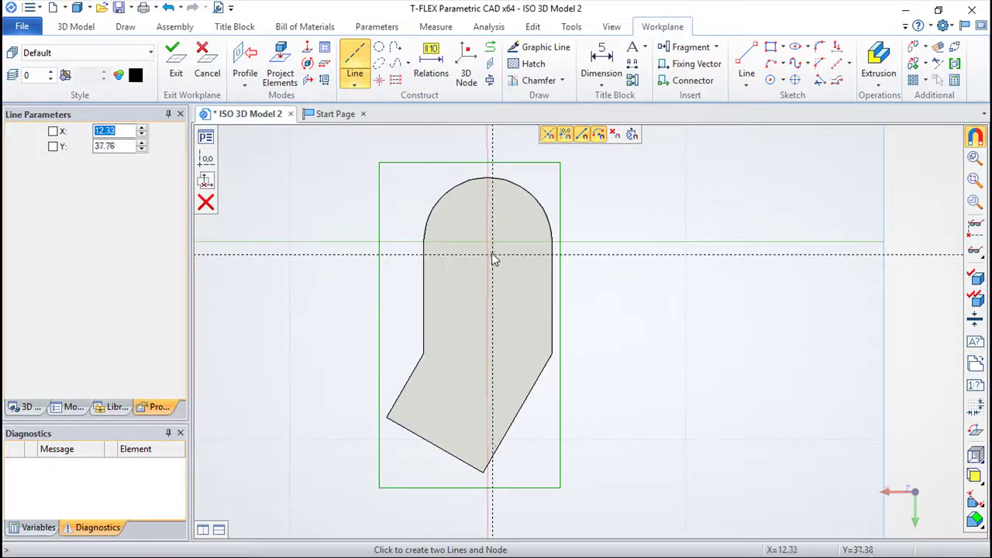
click(489, 242)
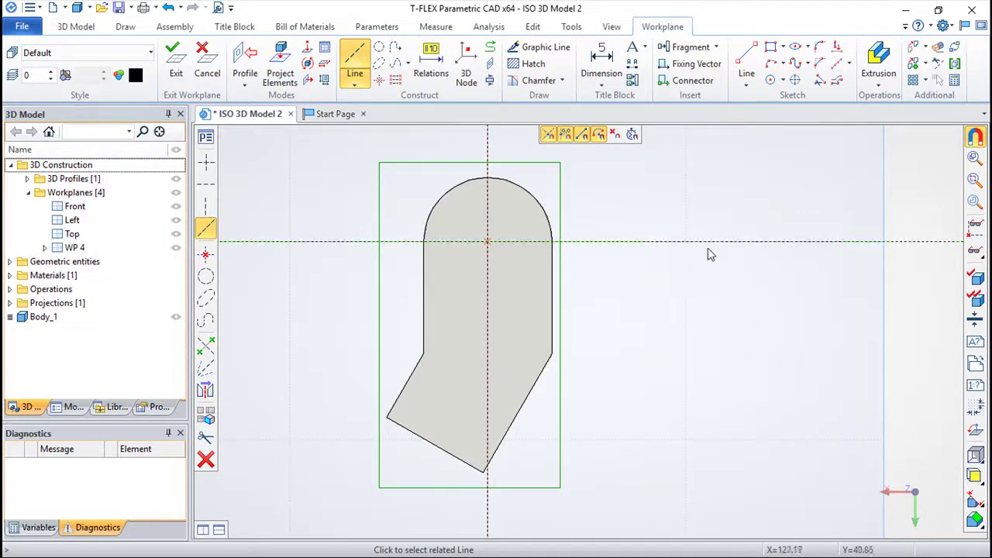
click(382, 48)
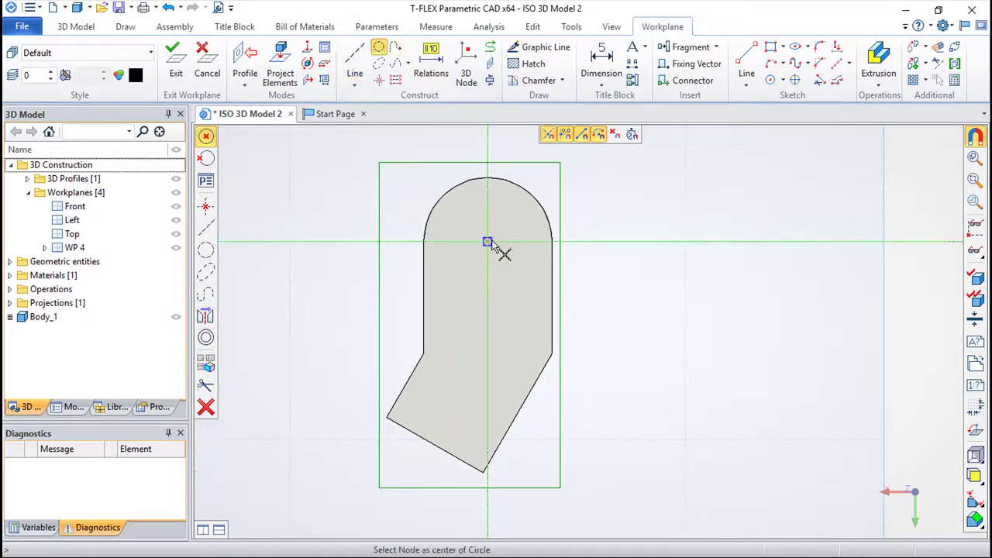
Draw concentric construction circles of radius 35 and 20 at the arc centre.
click(488, 243)
text(35)
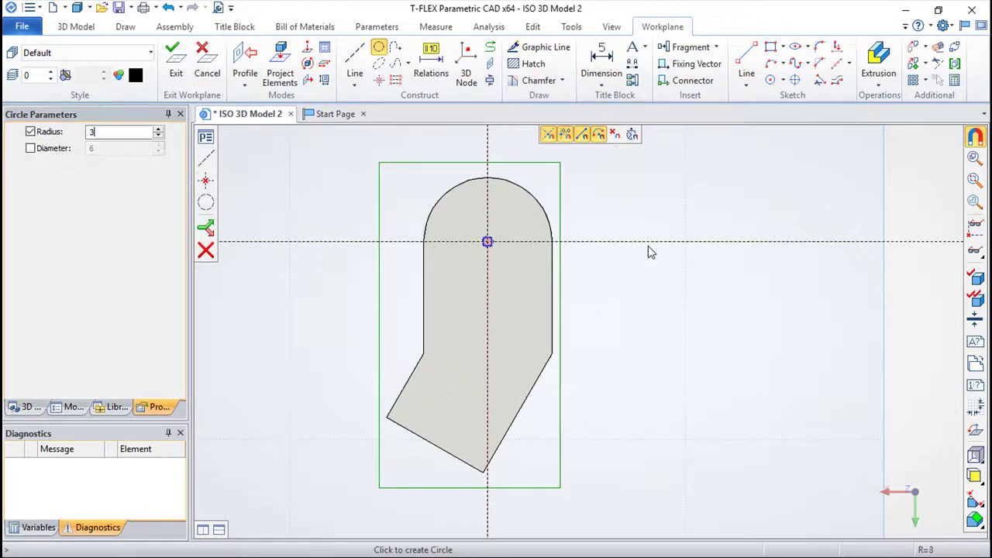
key(Return)
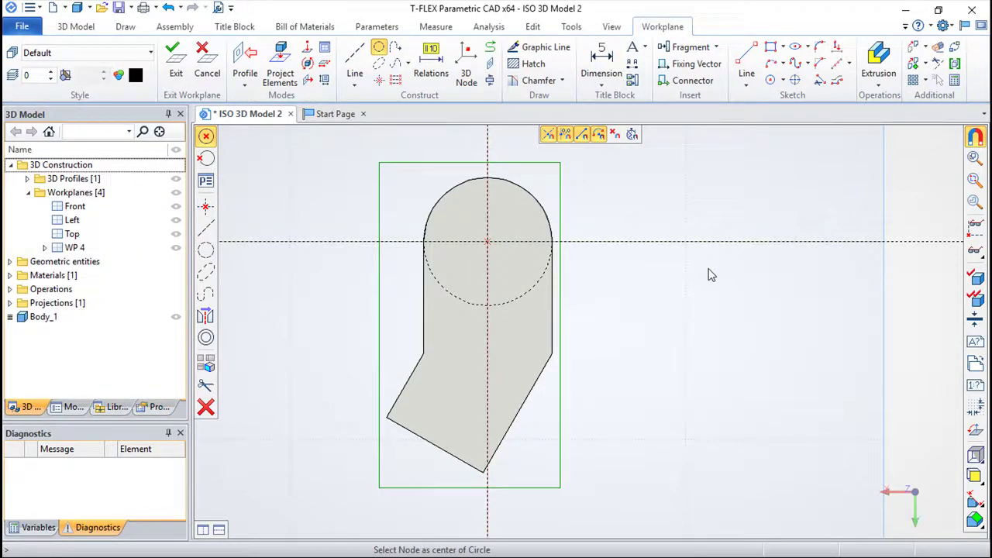
key(Escape)
click(488, 243)
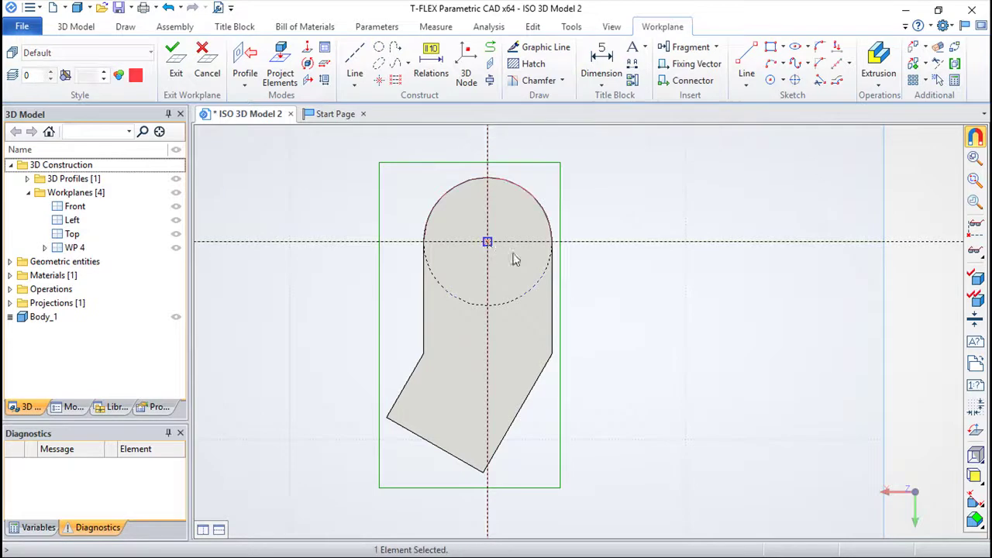
key(Escape)
key(c)
click(488, 242)
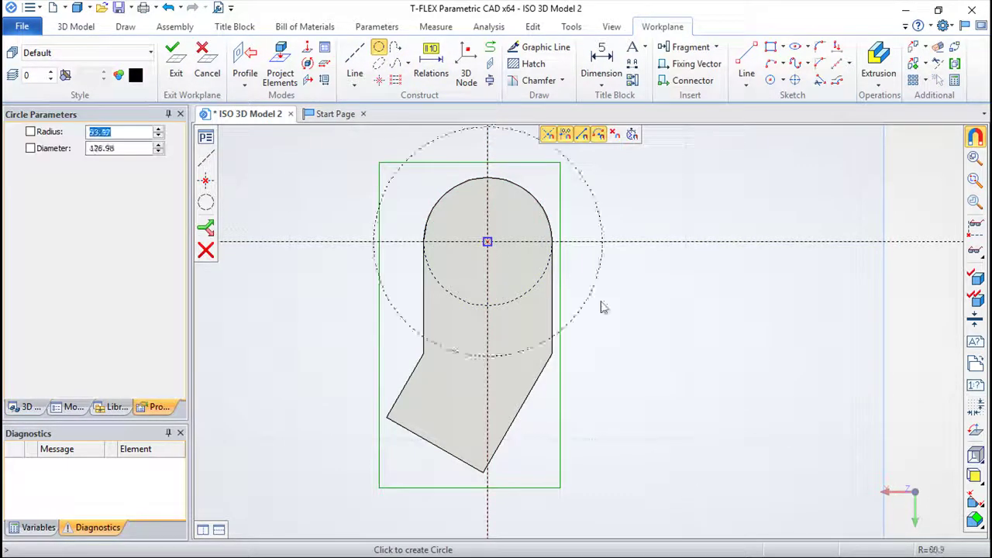
text(20)
key(Return)
key(Escape)
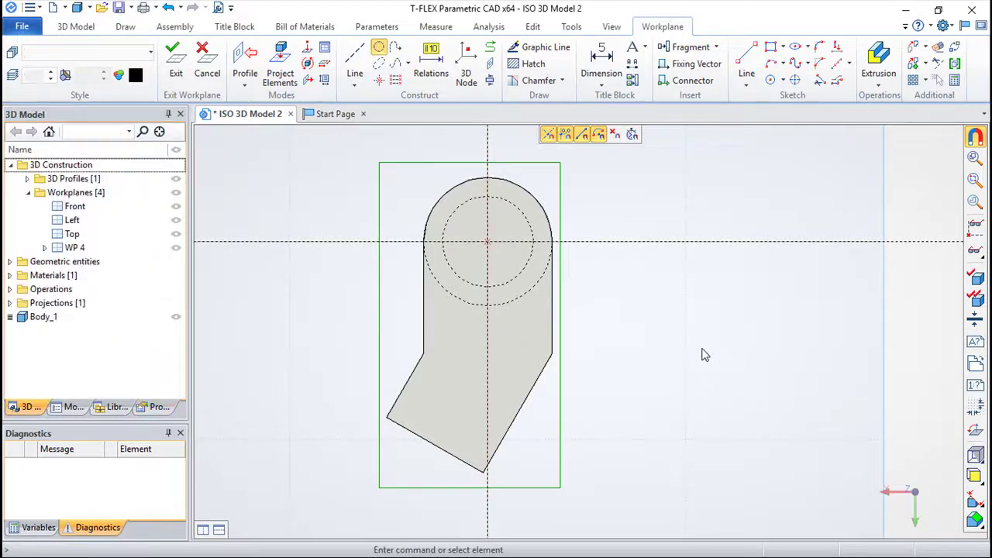
Add vertical lines parallel to the centre line (24, 30) and a horizontal line 58.4 below centre.
key(l)
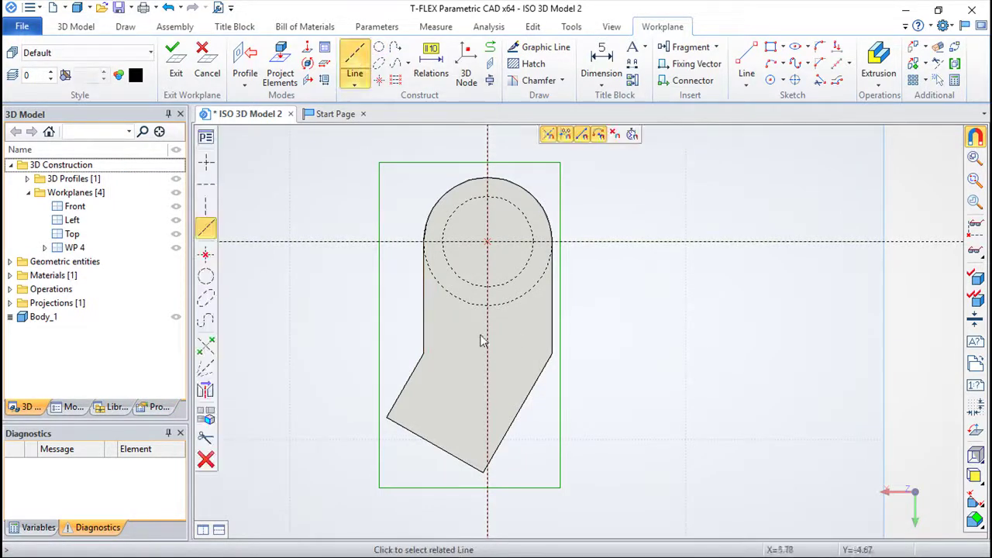
click(490, 346)
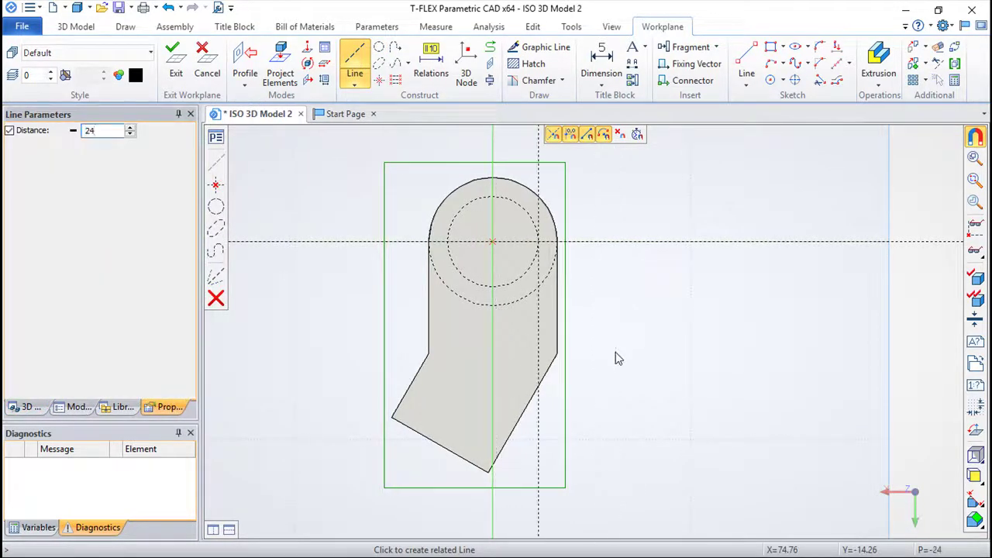
click(447, 322)
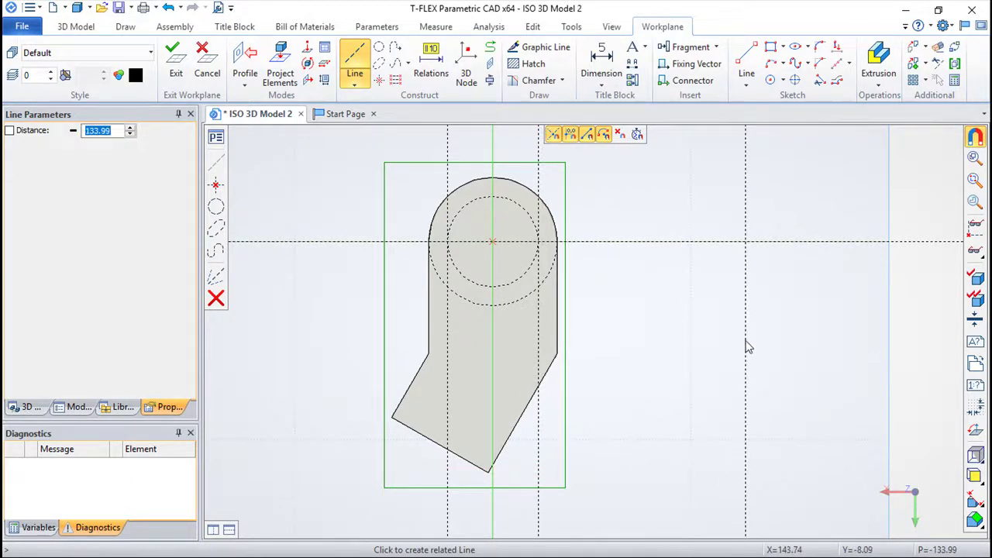
key(Escape)
click(664, 242)
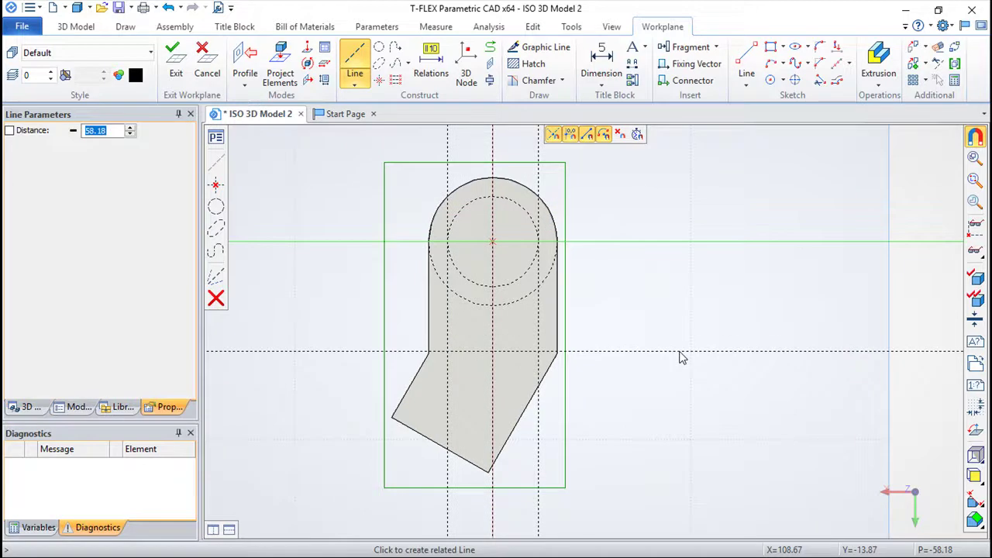
text(58.4)
key(Return)
key(Escape)
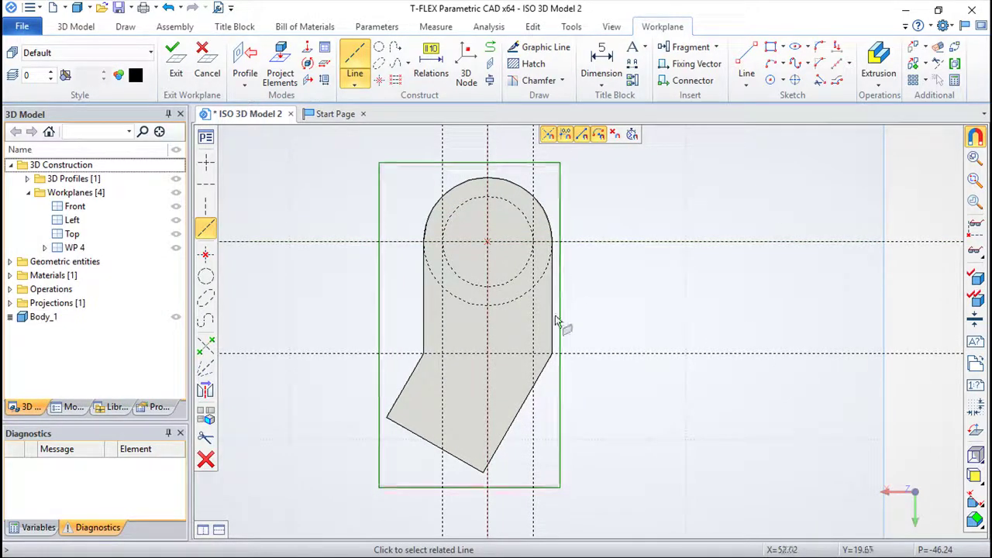
click(490, 334)
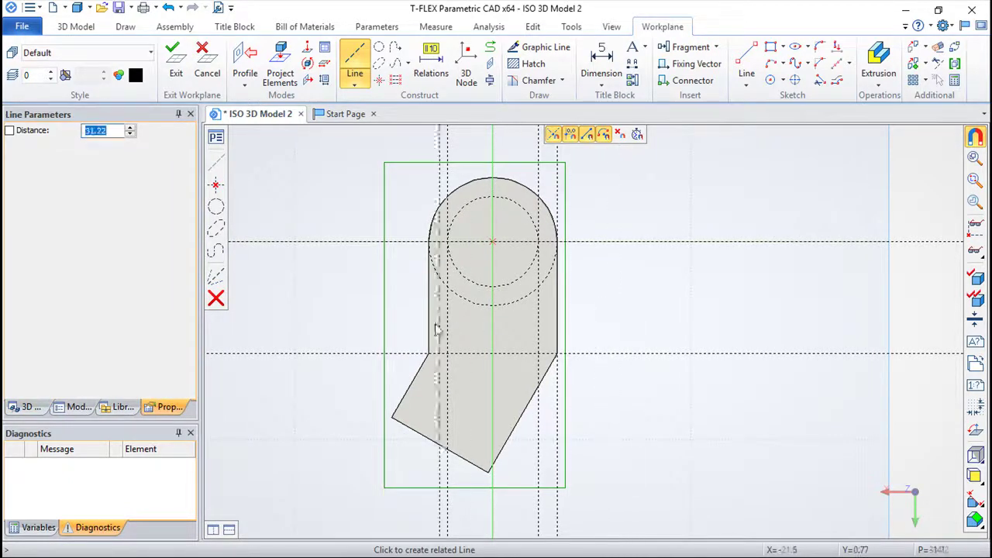
text(30)
key(Return)
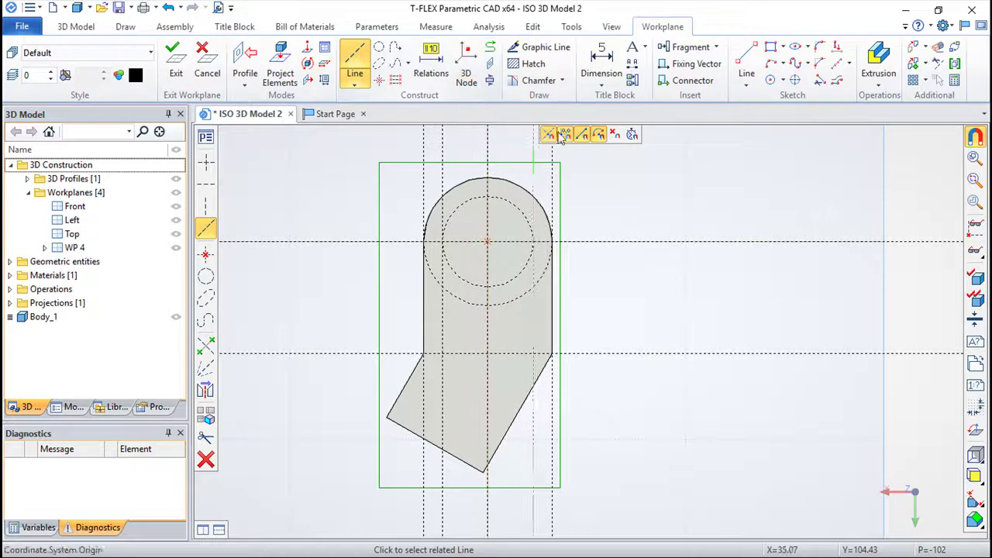
Add a -30° line through the lower node, a parallel 36 away, and a -120° line.
click(487, 355)
text(-30)
key(Return)
click(682, 433)
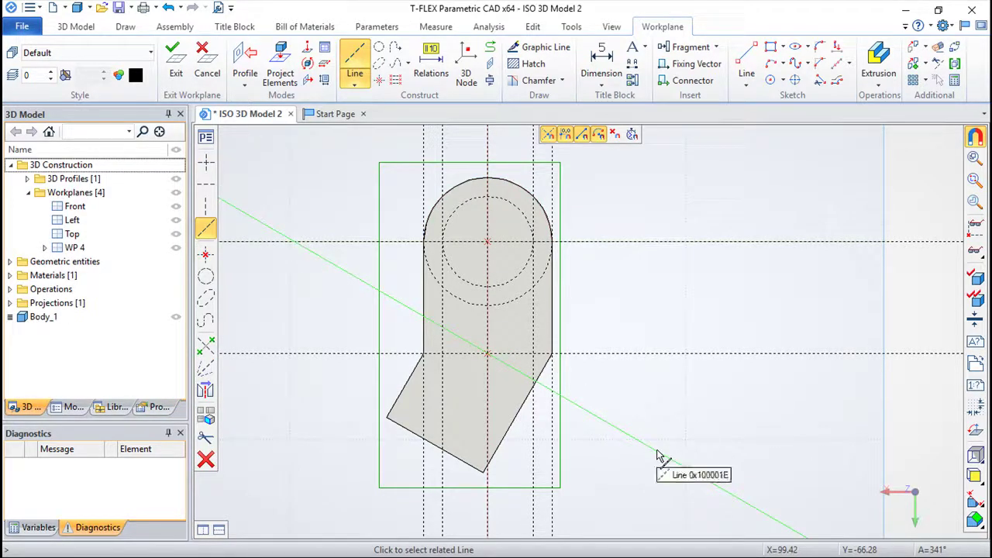
click(657, 455)
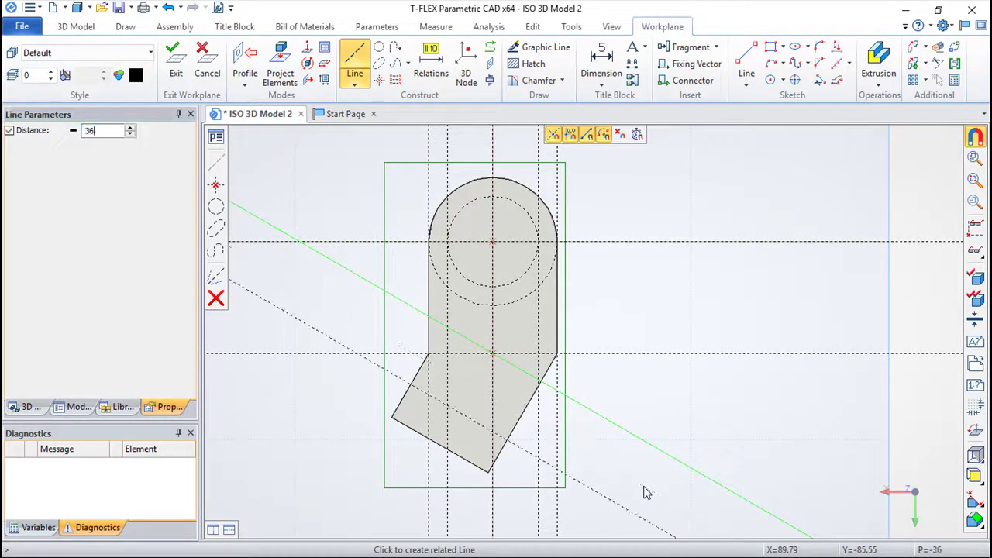
key(Escape)
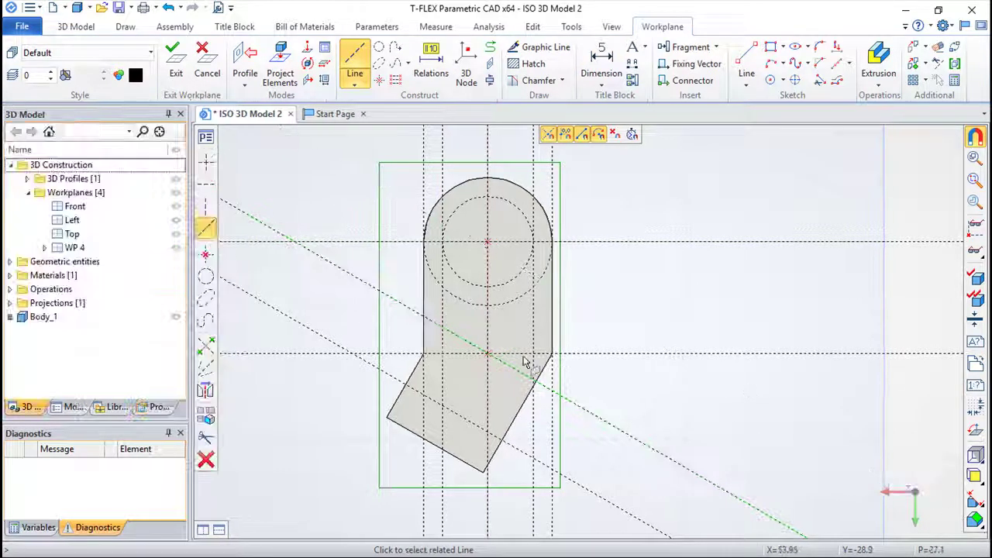
click(487, 354)
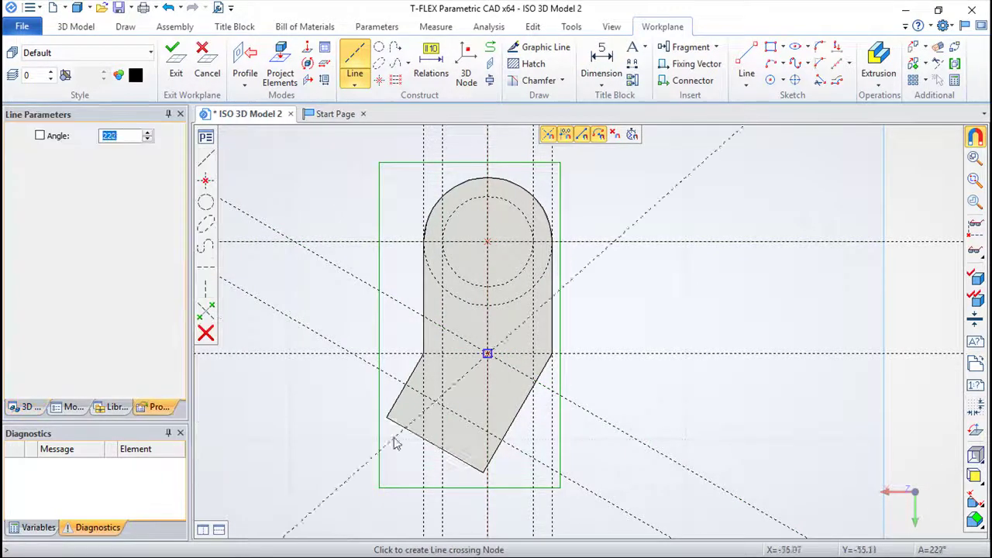
text(-120)
key(Return)
key(Escape)
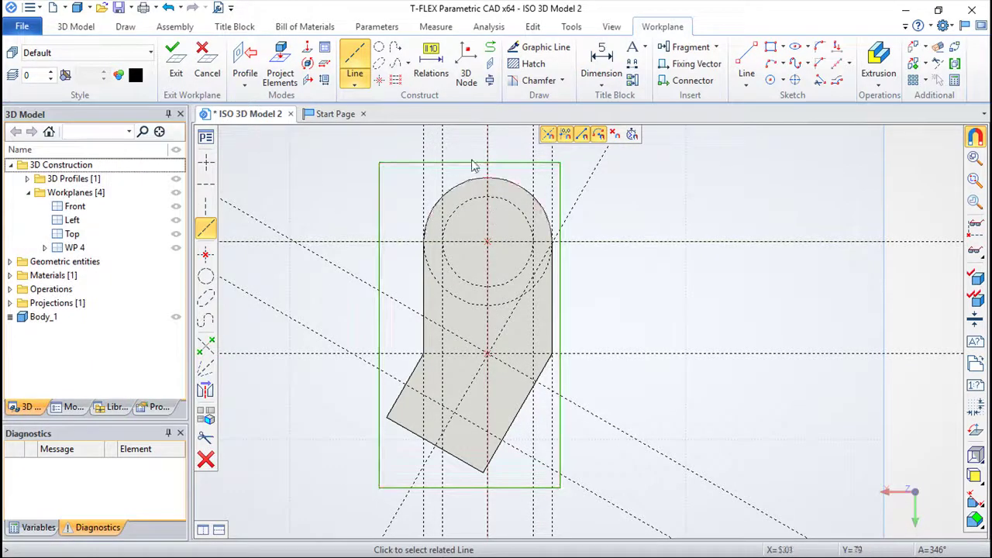
click(465, 62)
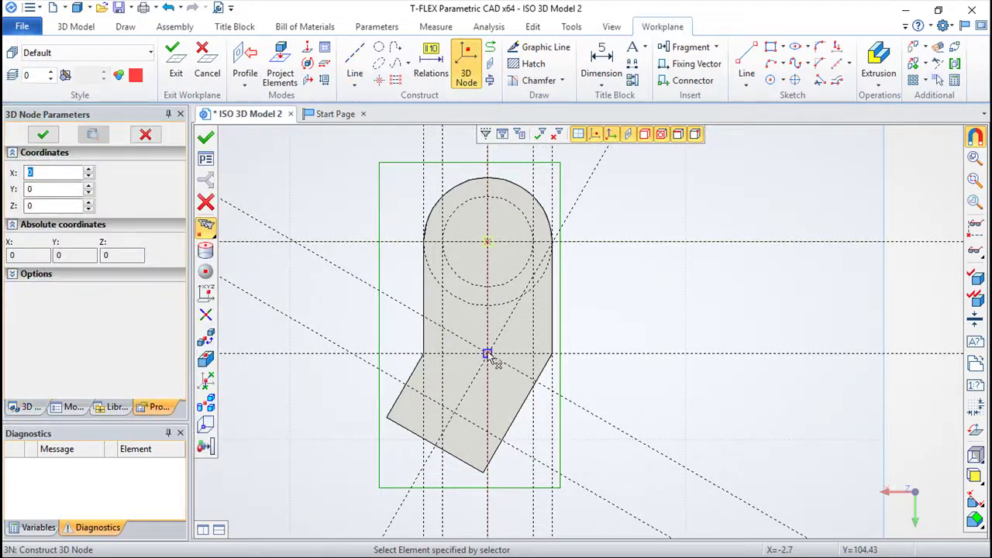
Place 3D nodes at the centre intersection and the intersection inside the angled tail.
click(488, 354)
click(498, 329)
click(454, 414)
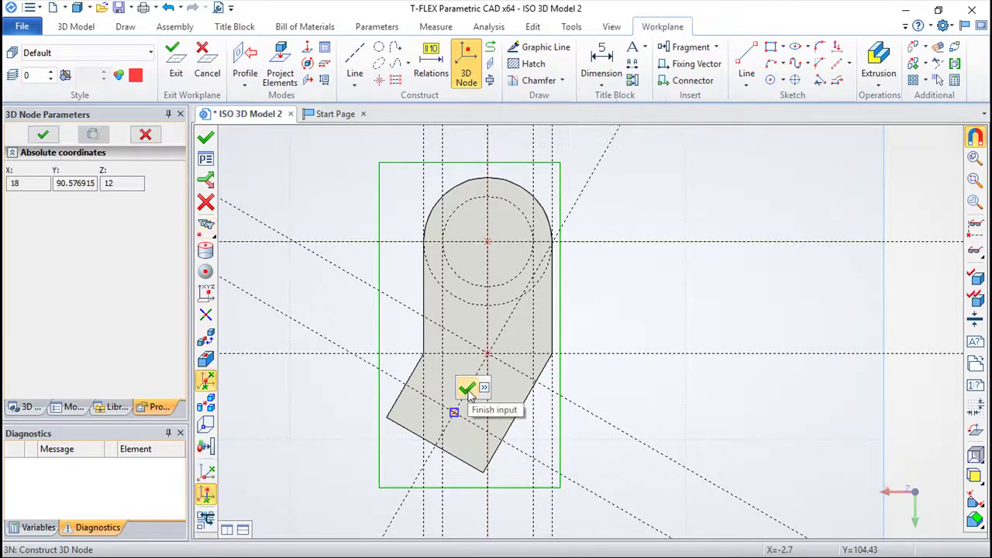
click(467, 389)
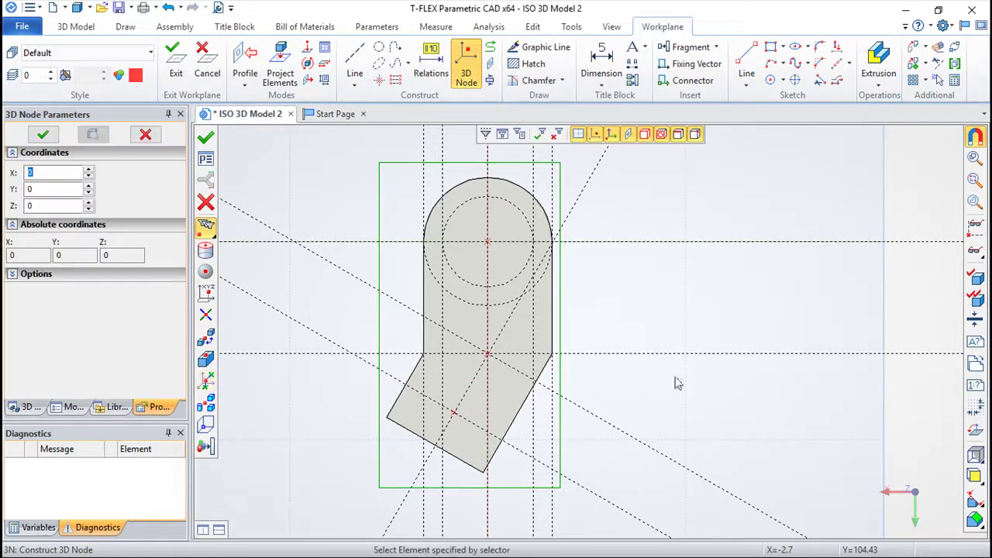
Trace the U-shaped wall outline around the radius-20 arc and exit the workplane.
click(538, 47)
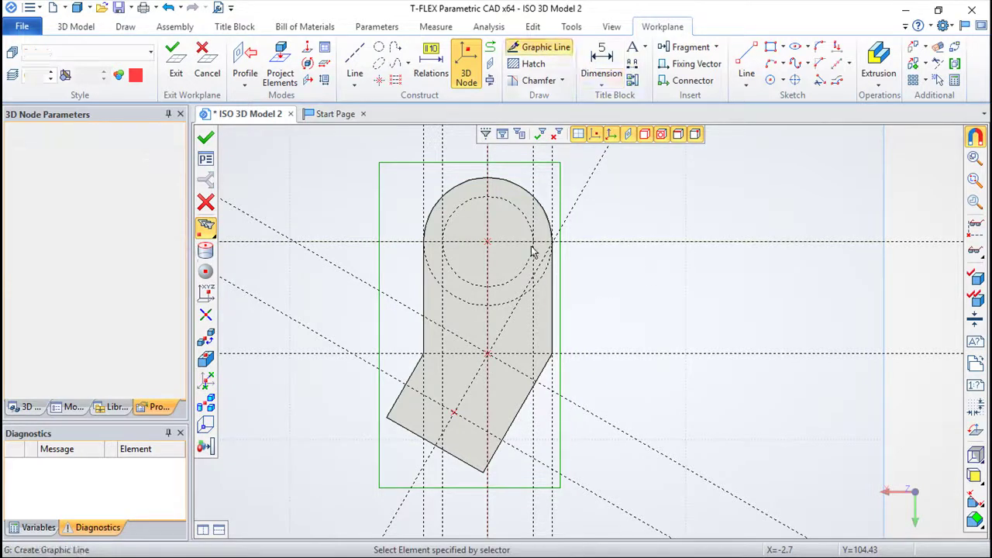
click(533, 354)
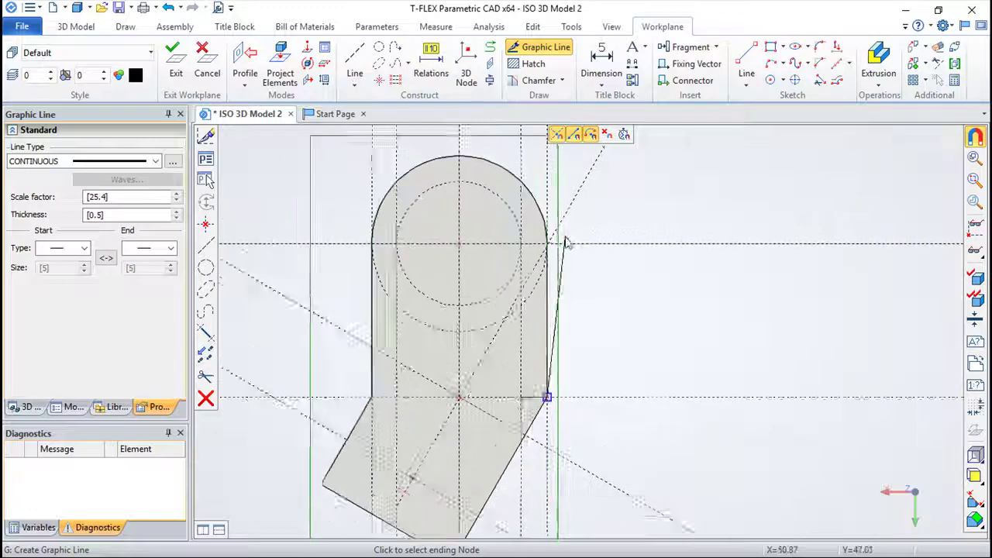
scroll(554, 259, up, 2)
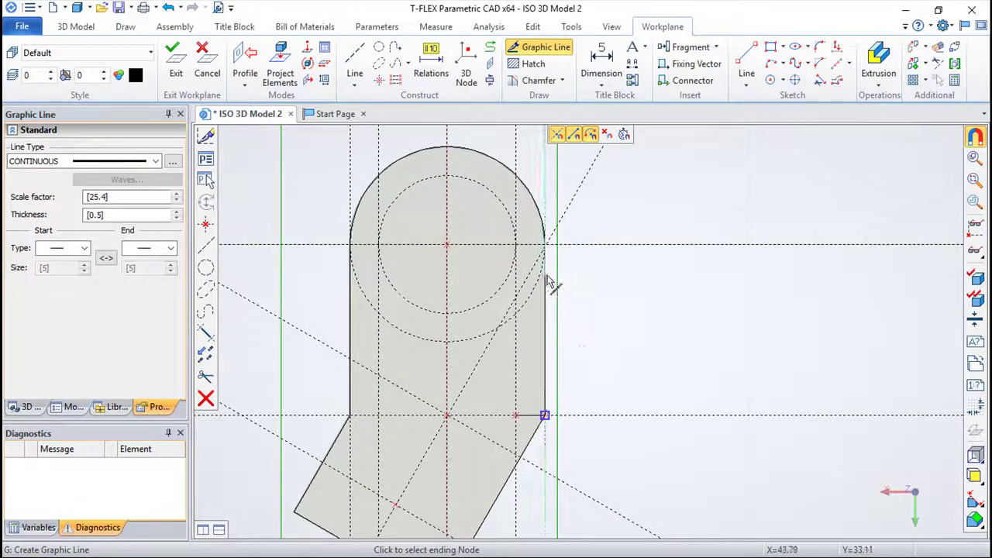
scroll(552, 267, up, 2)
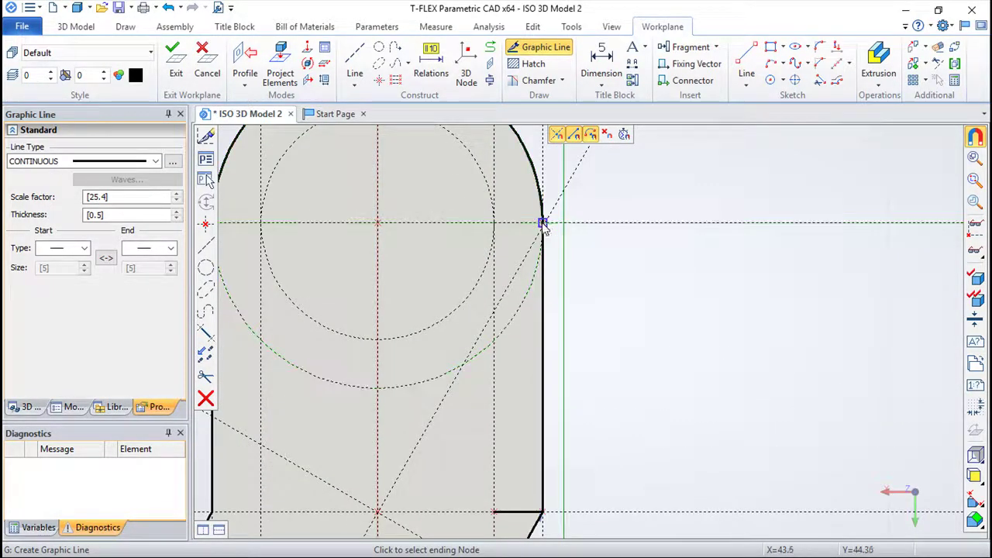
scroll(629, 293, down, 1)
scroll(624, 306, down, 1)
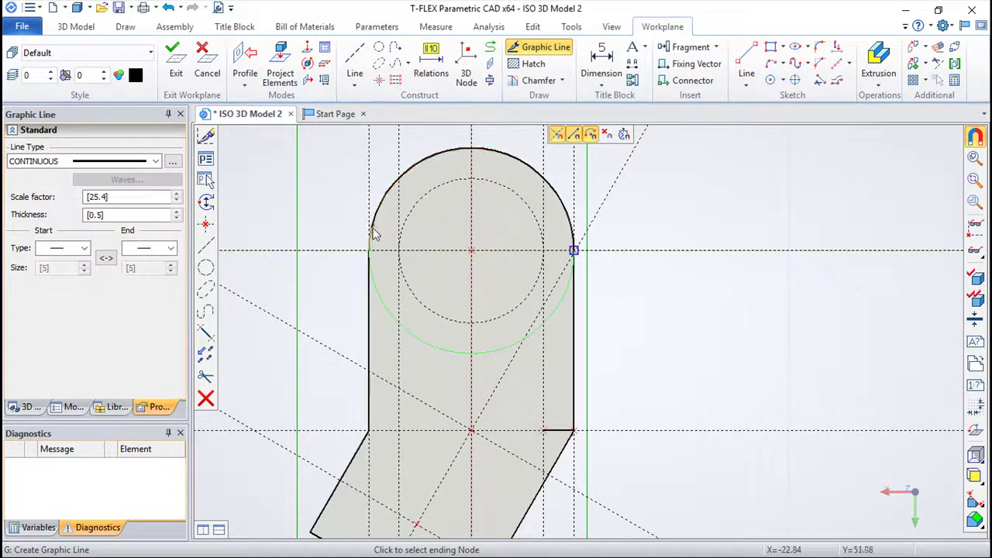
click(370, 251)
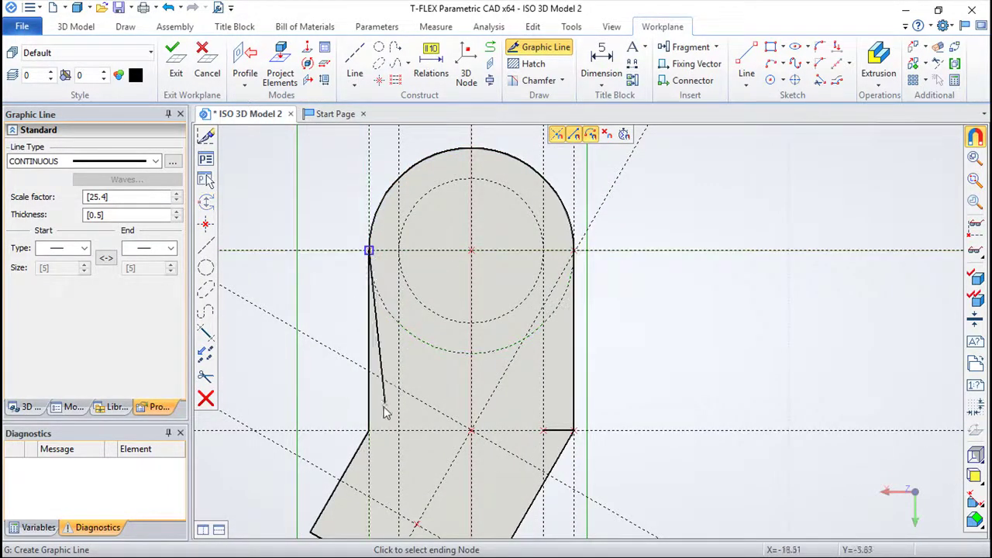
click(375, 435)
click(398, 431)
click(399, 251)
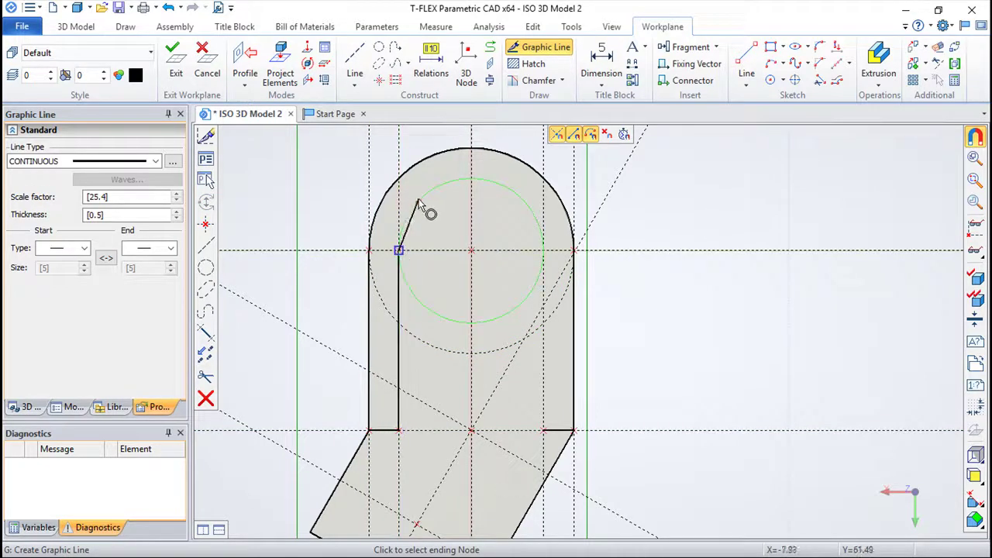
click(544, 252)
click(544, 431)
right_click(668, 352)
click(174, 68)
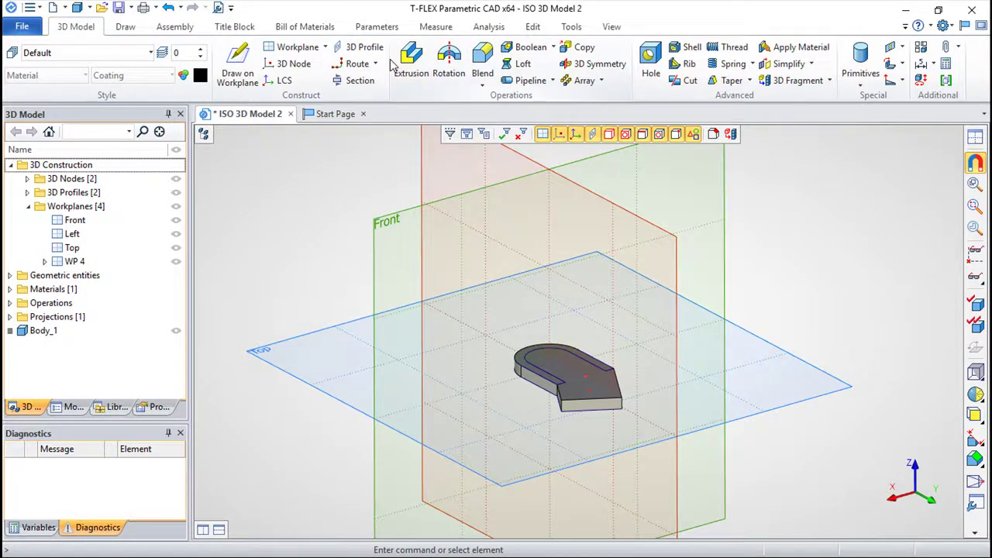
Extrude the U-shaped wall profile with length 14 as a second body.
click(411, 62)
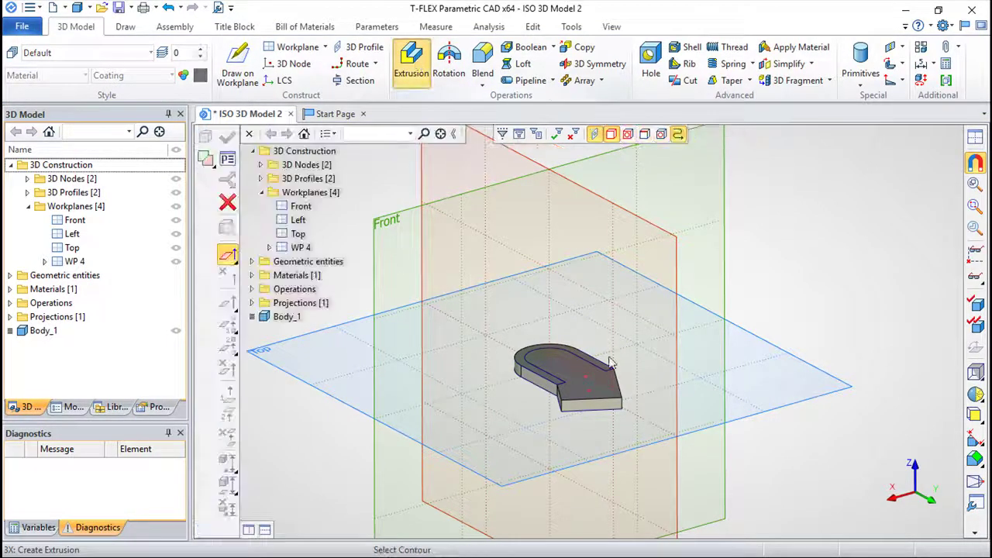
click(548, 378)
click(284, 221)
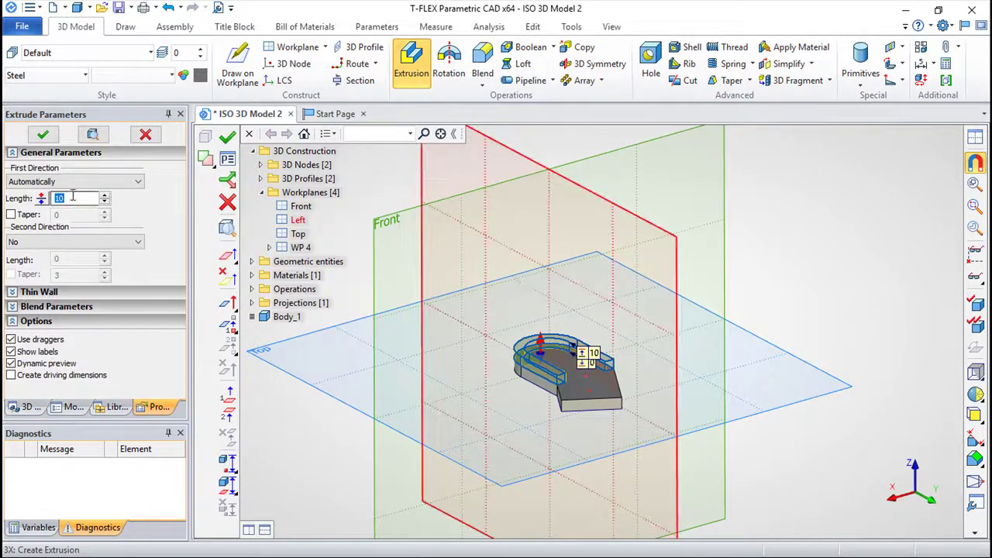
click(79, 198)
click(43, 134)
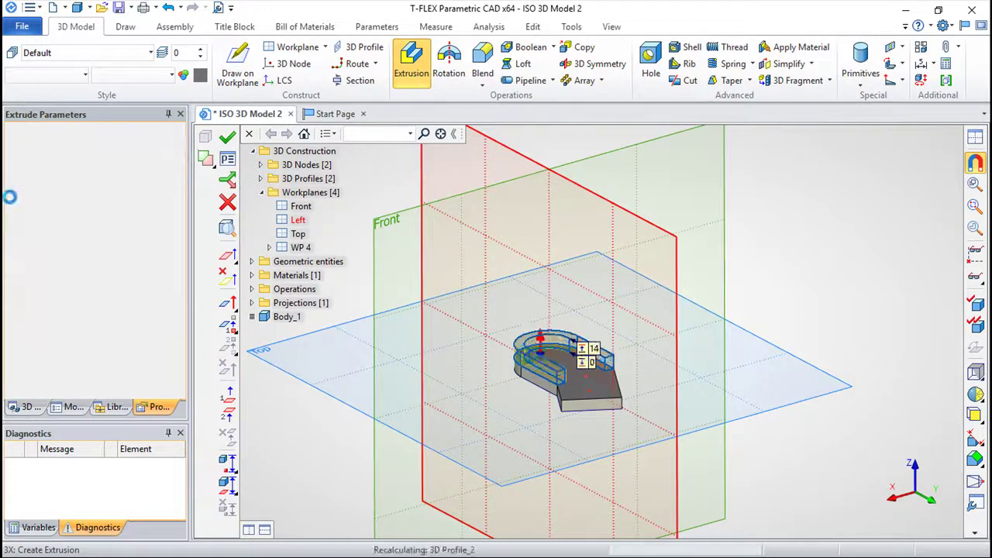
Join the plate and the 14-high U-shaped wall into Body_1 with a Boolean addition.
click(554, 48)
click(533, 55)
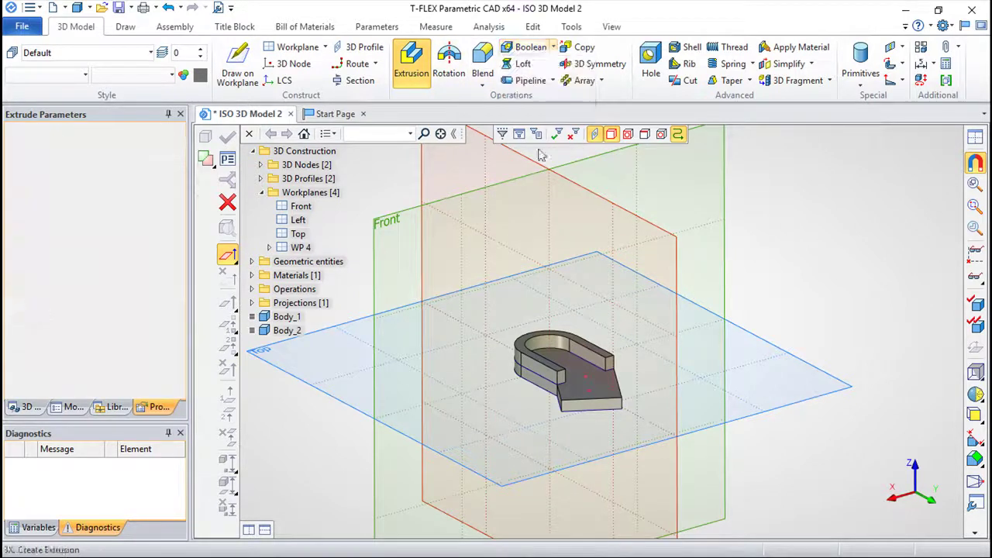
click(603, 397)
click(598, 363)
click(607, 326)
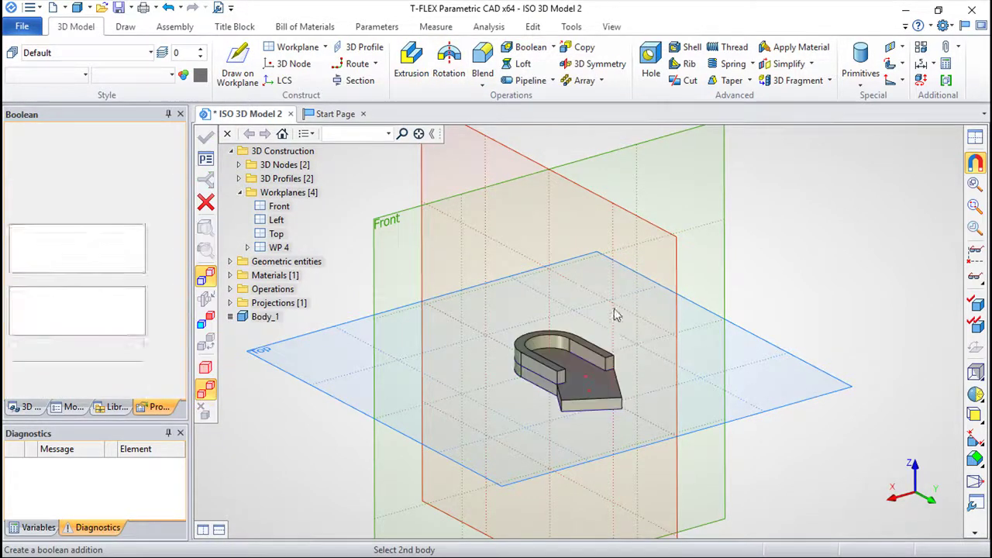
middle_drag(613, 310, 565, 255)
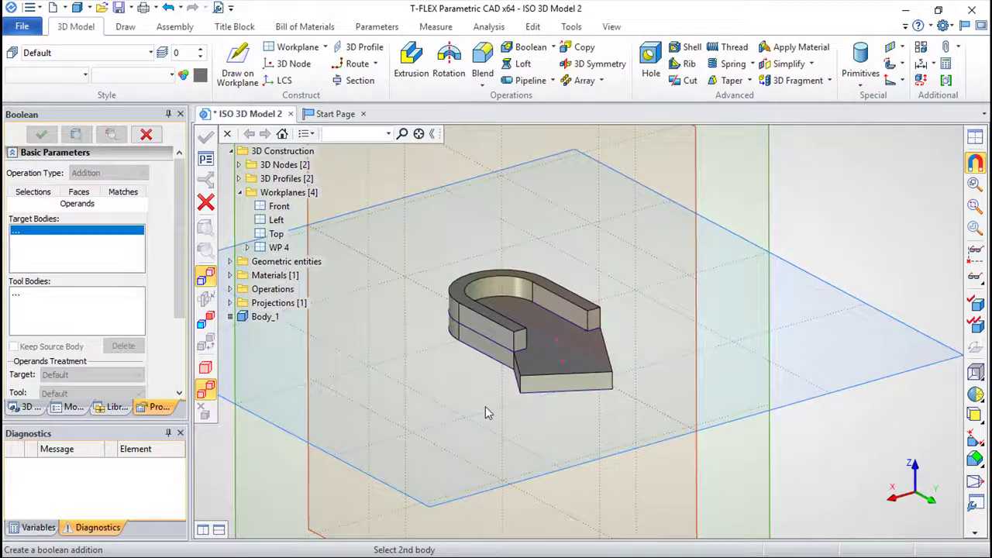
middle_drag(482, 410, 503, 436)
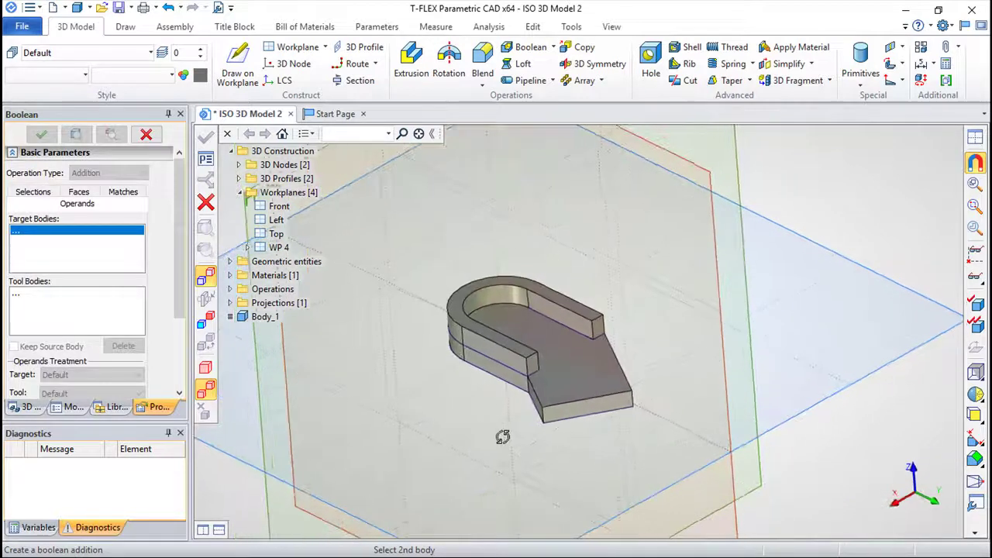
Cut a ⌀28 hole through the plate's top face inside the U wall's rounded end.
click(650, 61)
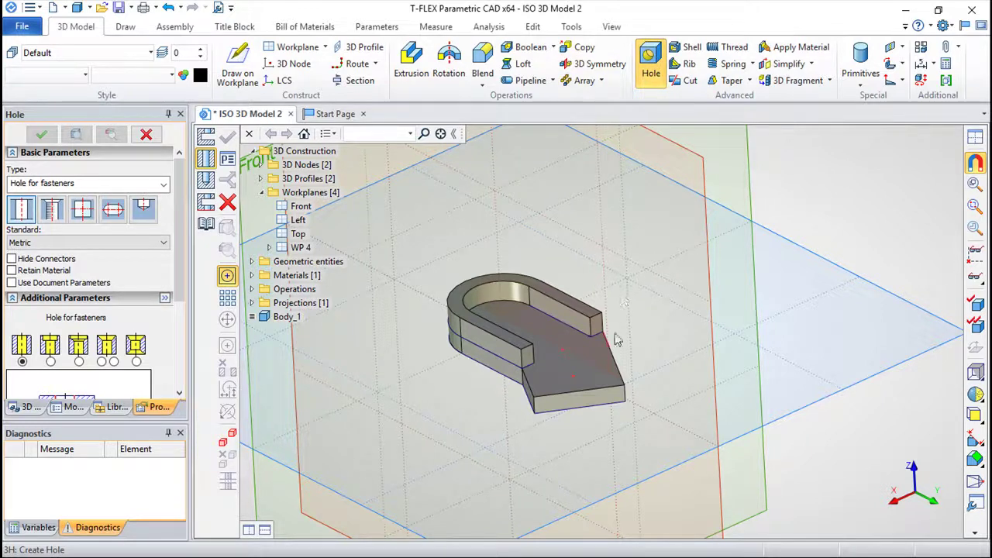
click(562, 351)
scroll(186, 275, down, 5)
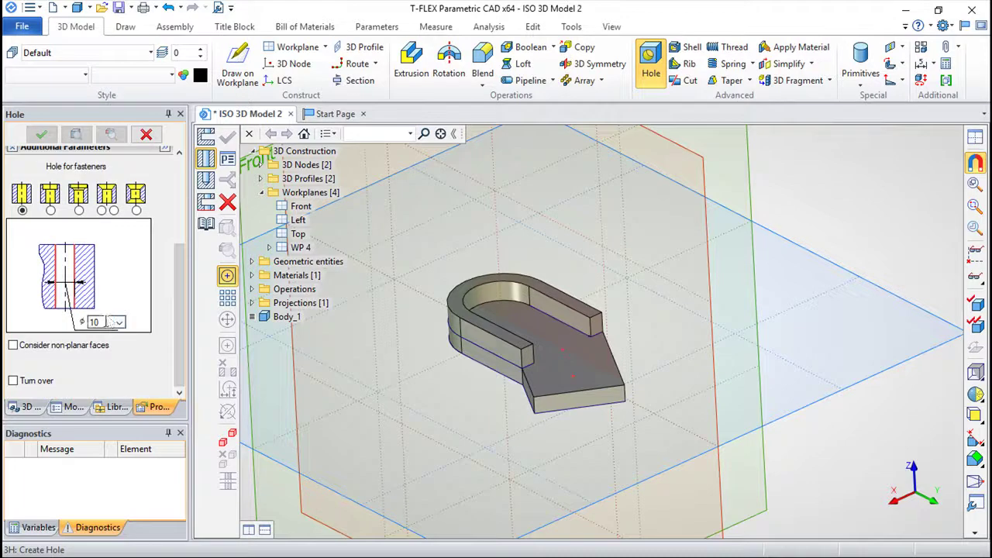
double_click(108, 322)
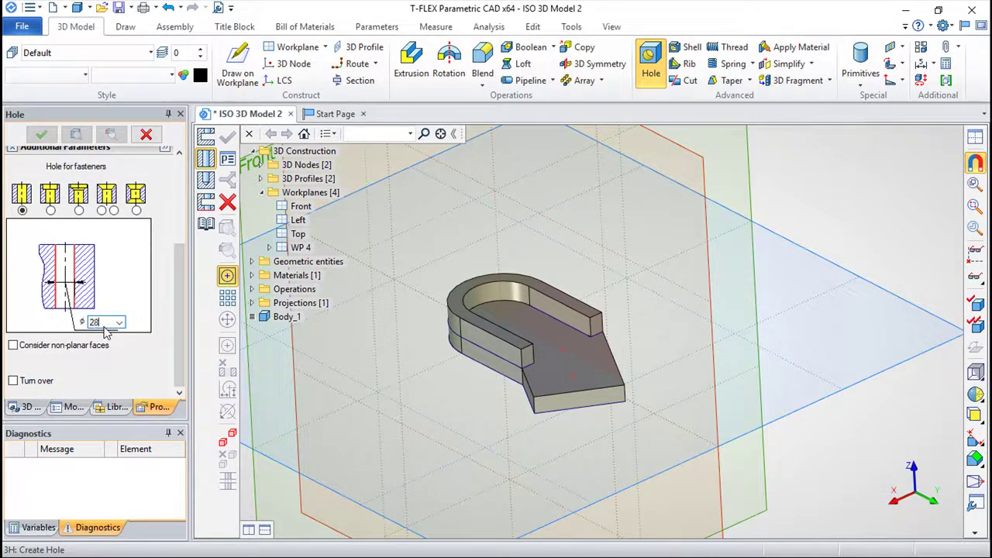
text(28)
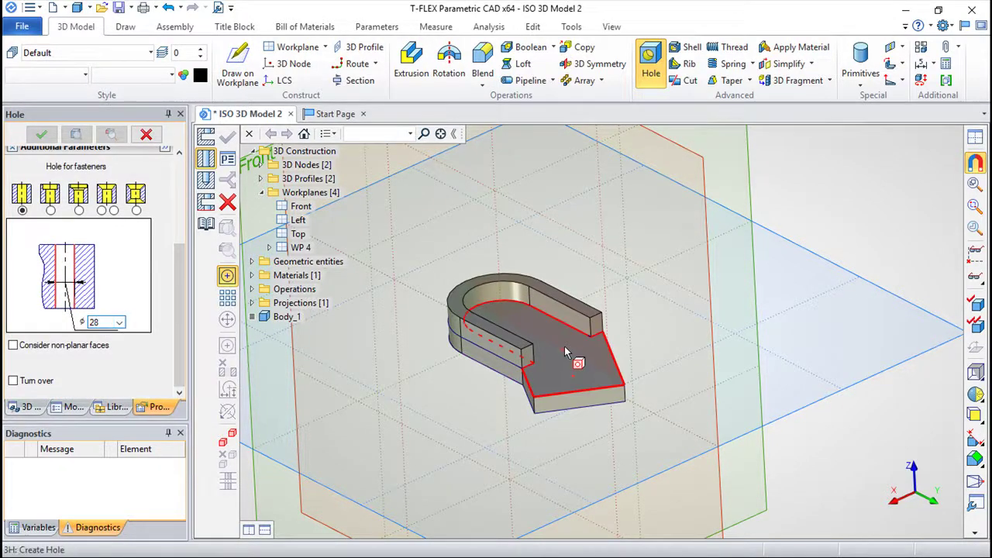
click(561, 361)
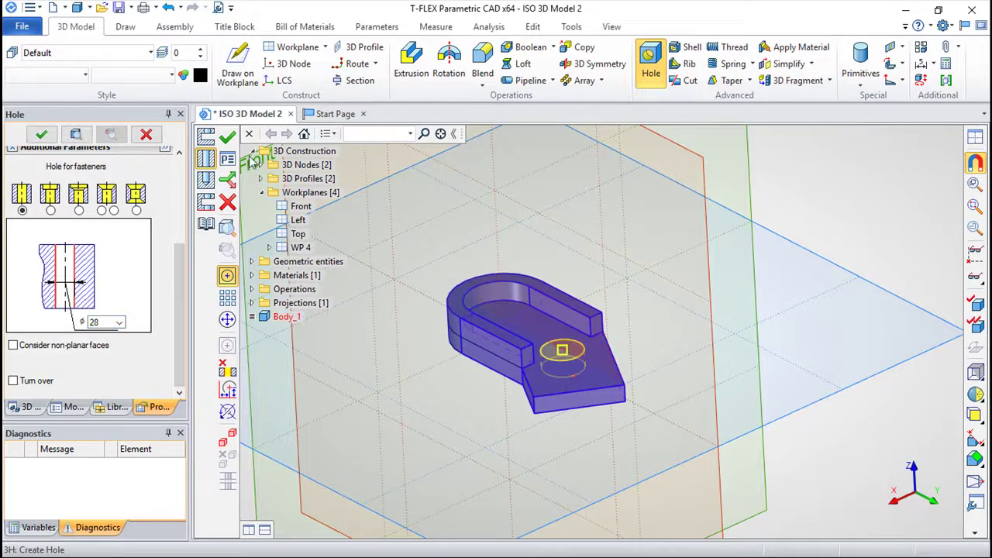
click(227, 136)
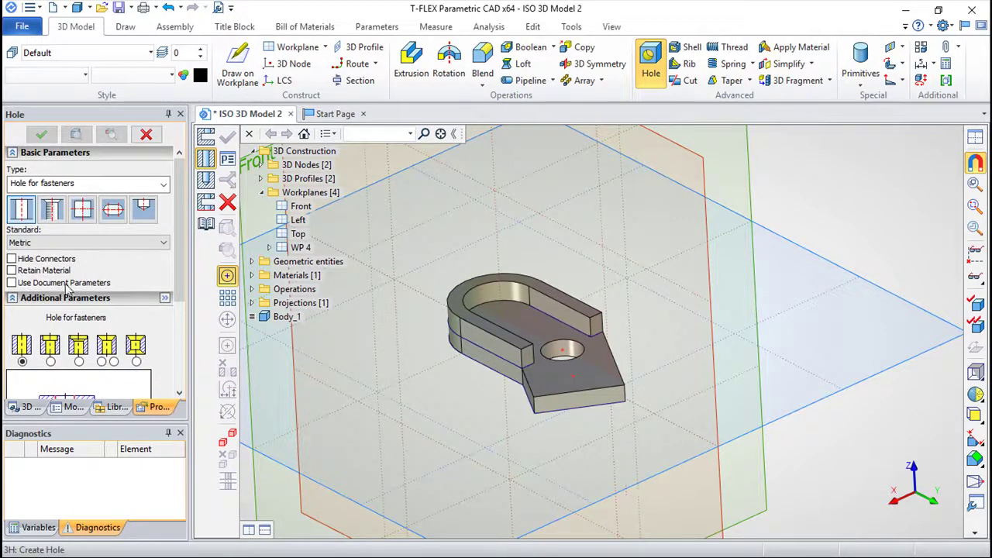
Add a ⌀12 hole in the angled tail.
scroll(184, 271, down, 3)
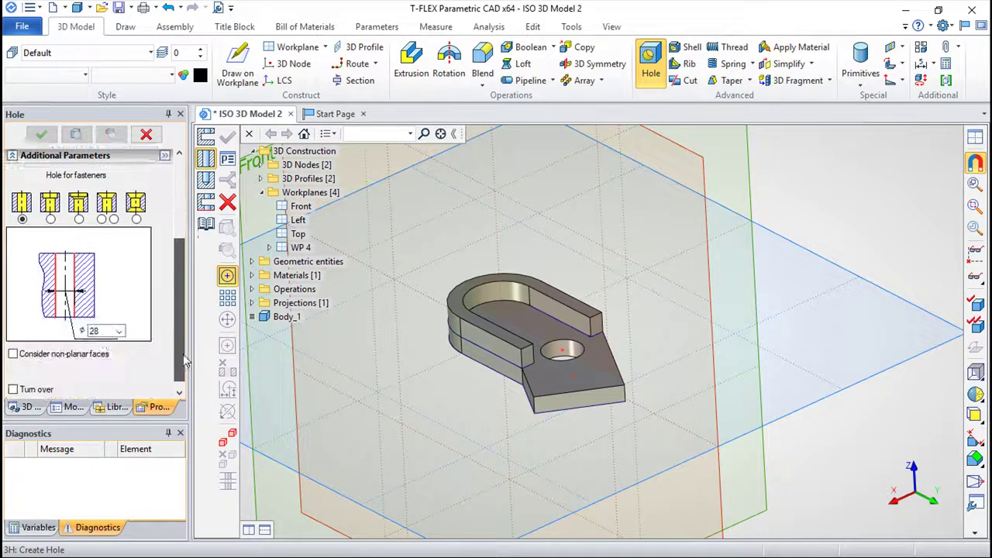
double_click(93, 321)
text(12)
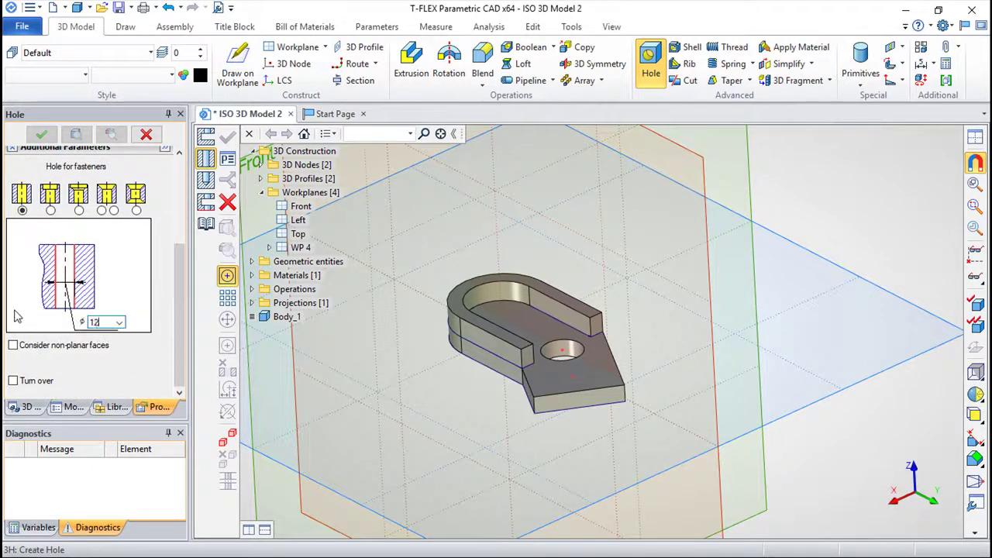
click(572, 377)
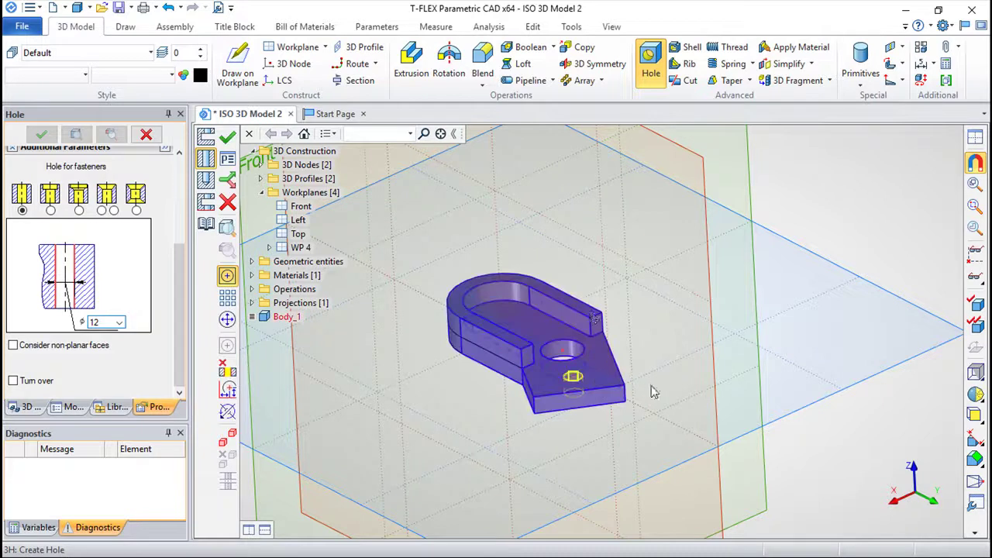
click(227, 136)
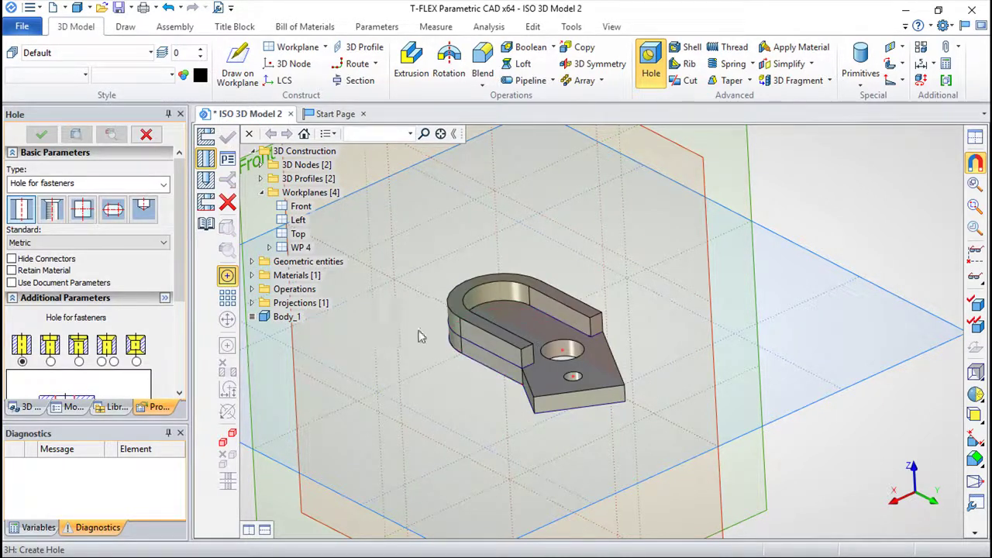
key(Escape)
Copy the Top workplane 42 units upward to create WP 5.
mouse_move(613, 251)
right_down()
mouse_move(377, 343)
mouse_move(620, 438)
mouse_move(513, 365)
mouse_move(501, 336)
mouse_move(447, 390)
mouse_move(693, 370)
mouse_move(744, 432)
mouse_move(669, 458)
mouse_move(627, 451)
mouse_move(658, 460)
mouse_move(445, 429)
mouse_move(669, 427)
right_up()
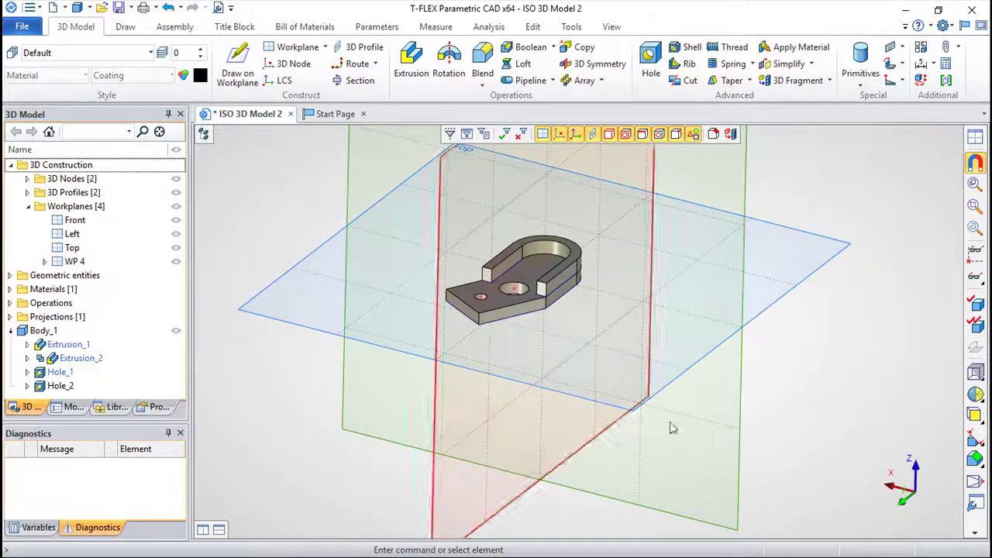
click(806, 285)
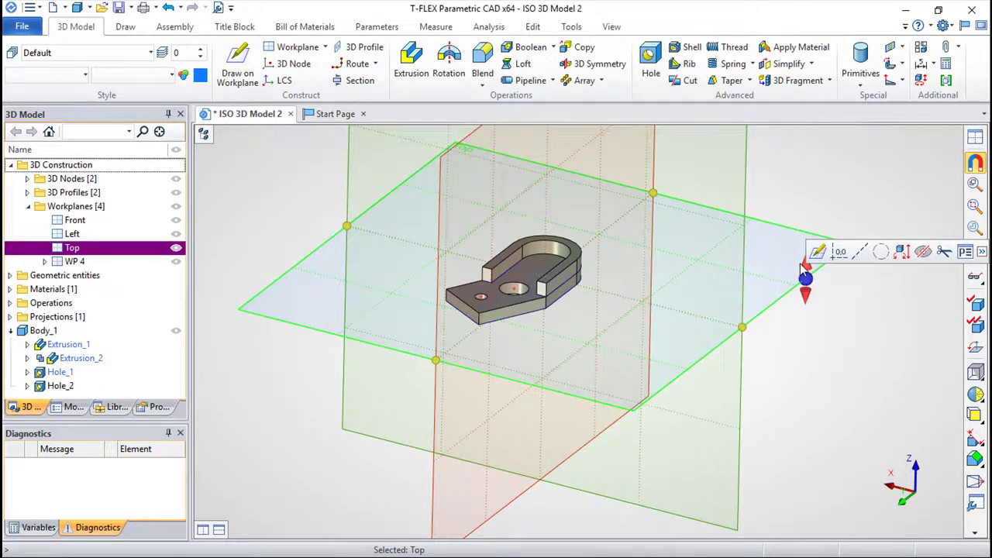
drag(806, 277, 758, 262)
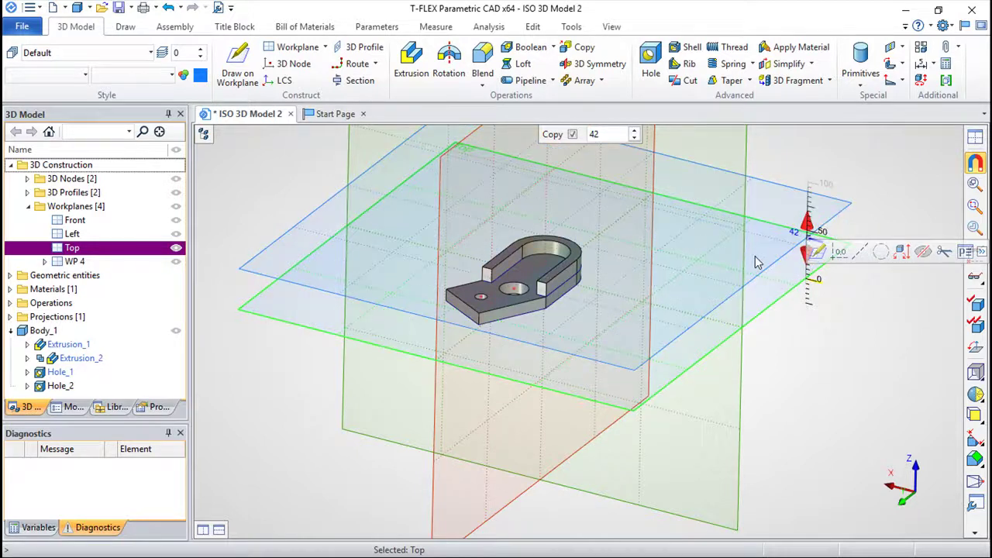
mouse_move(642, 298)
middle_down()
mouse_move(665, 383)
mouse_move(672, 380)
middle_up()
Start a sketch on the new workplane WP 5.
right_click(882, 346)
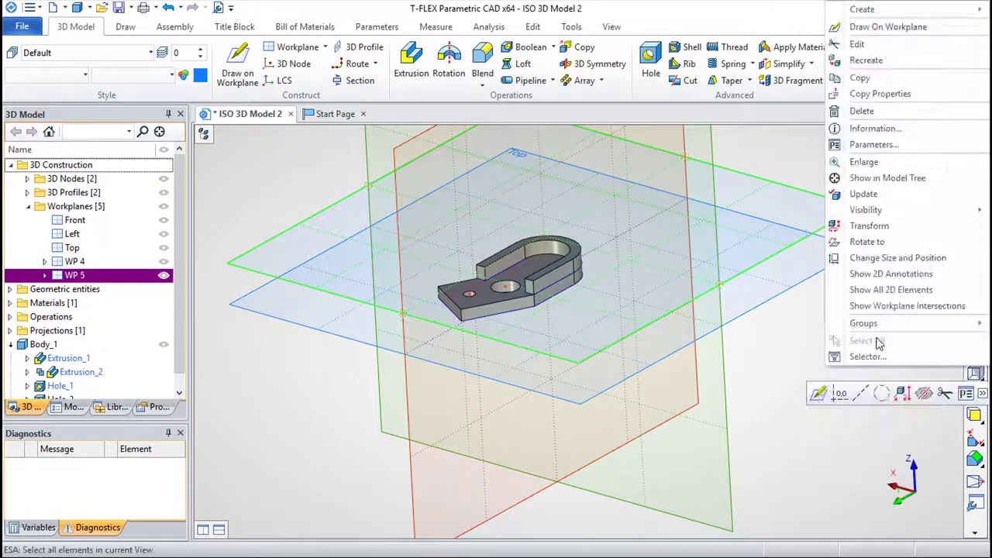
click(856, 338)
click(837, 206)
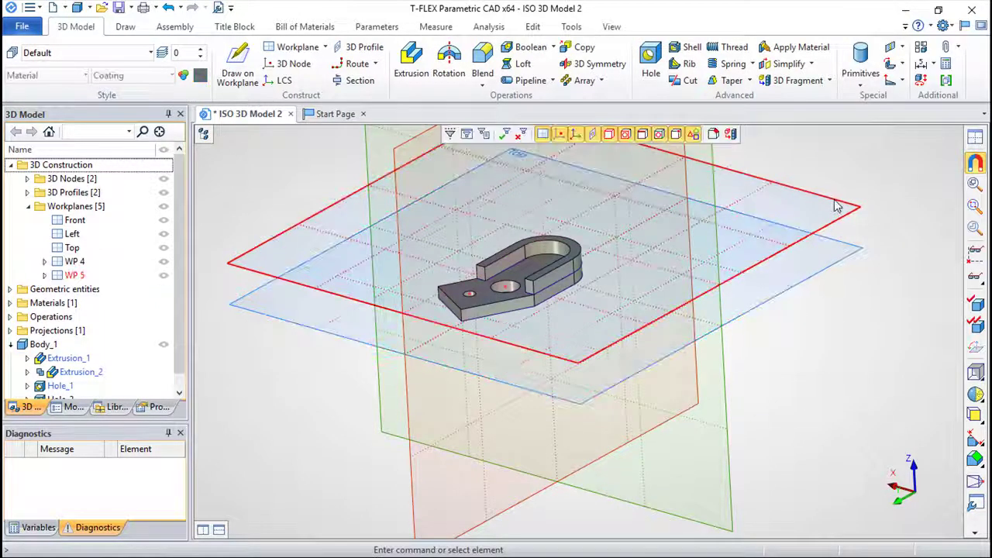
right_click(835, 203)
click(861, 224)
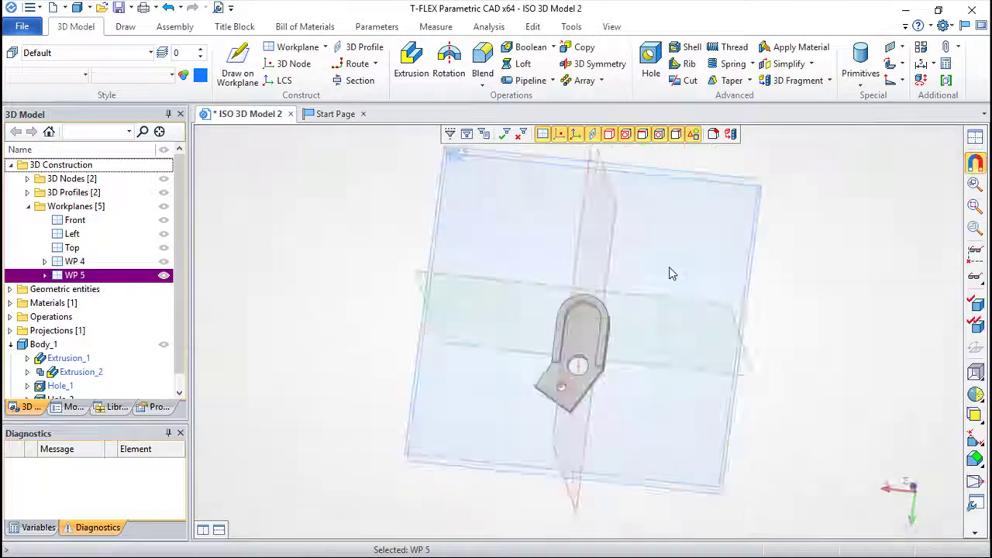
scroll(651, 304, up, 1)
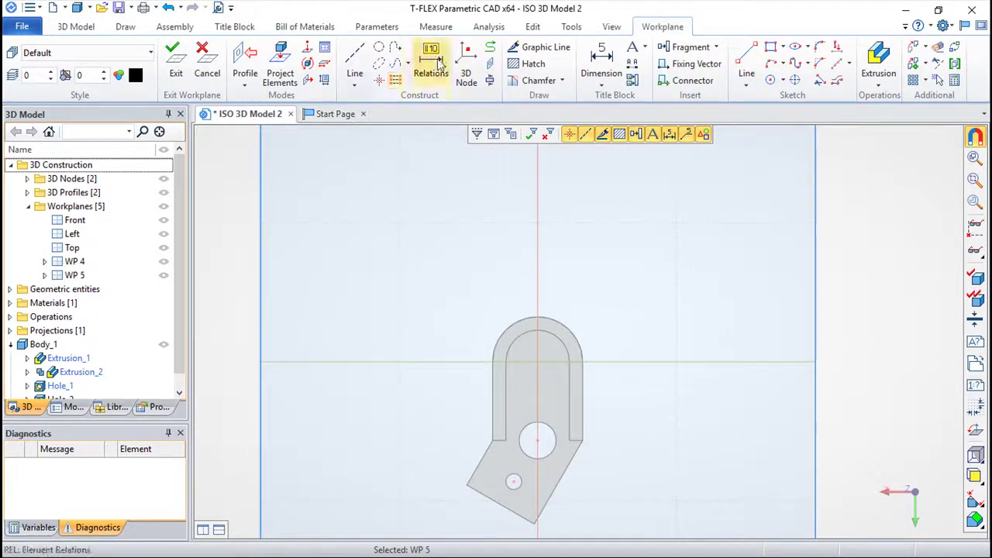
Draw crossing construction lines with a node, then a radius-15 circle centred on the rounded end.
click(354, 60)
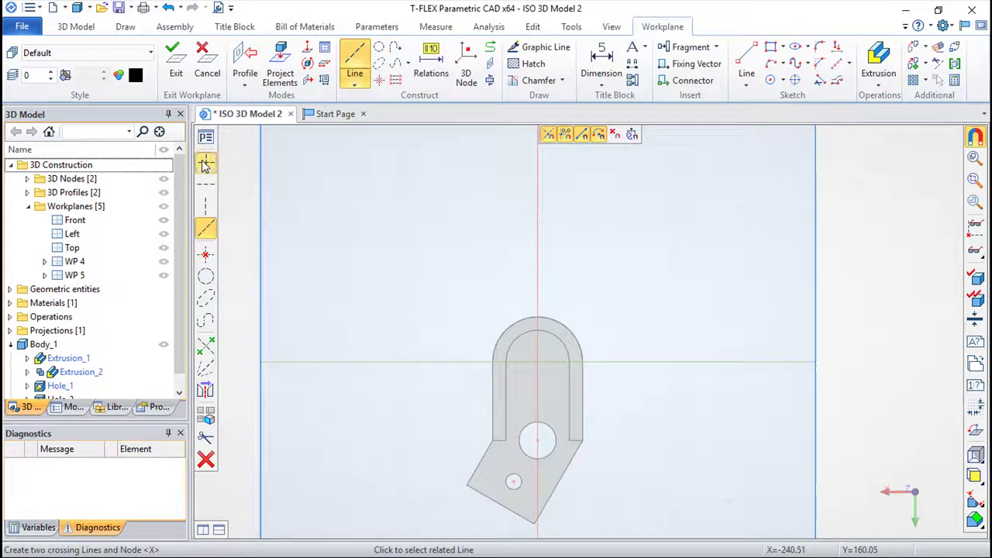
click(206, 161)
click(573, 355)
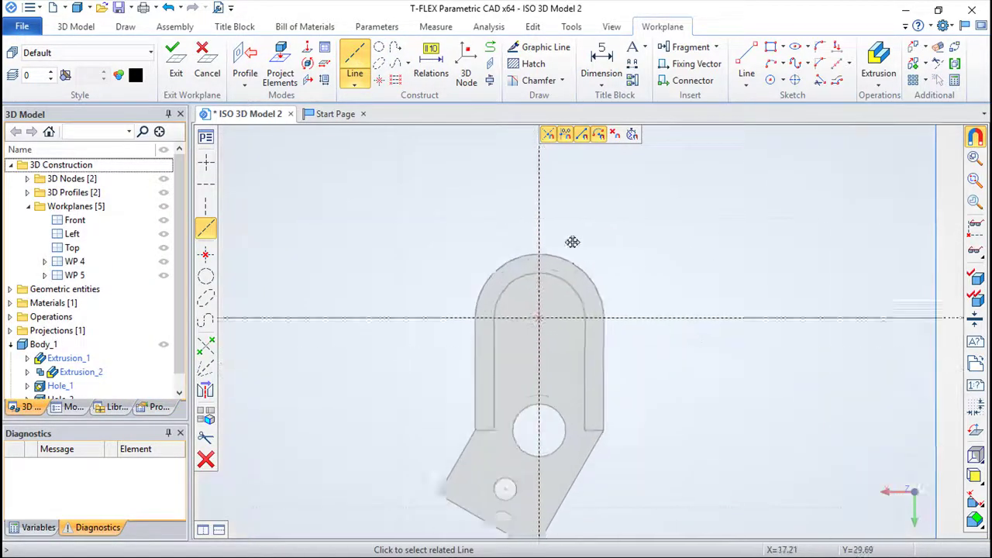
click(379, 48)
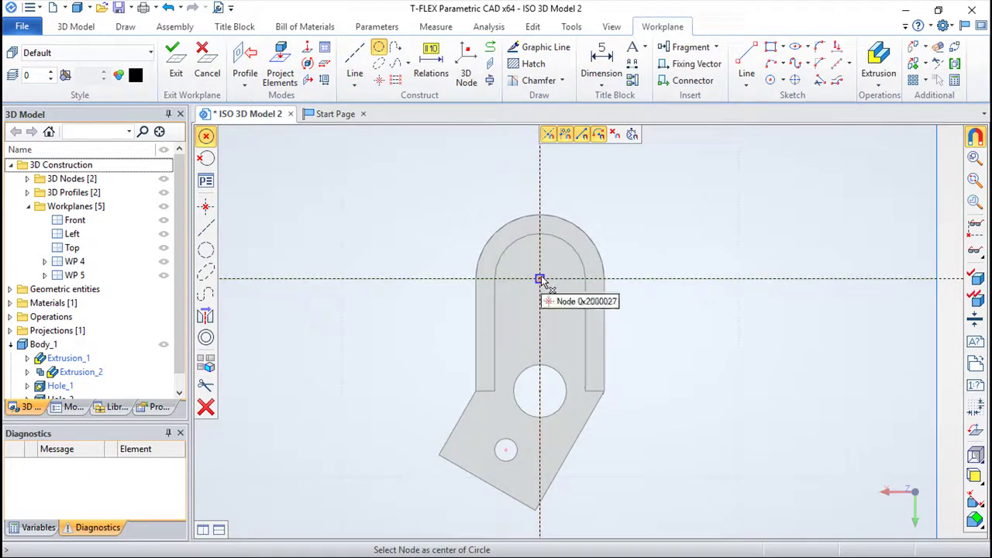
click(541, 277)
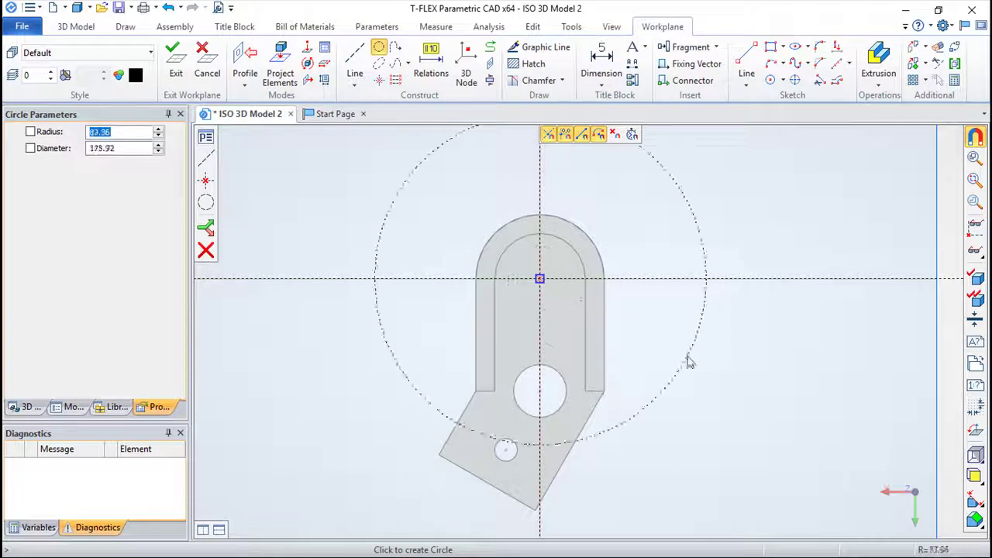
text(15)
key(Return)
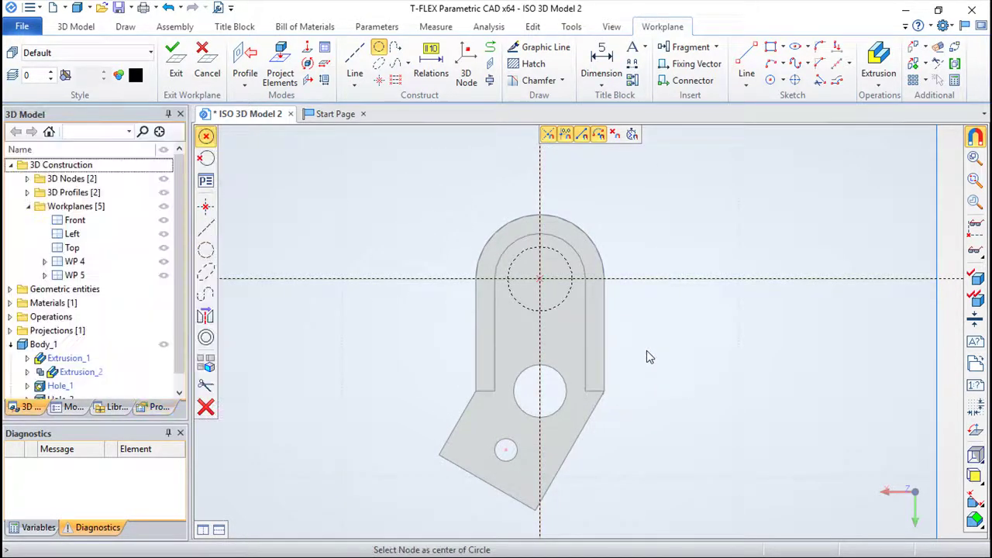
key(Escape)
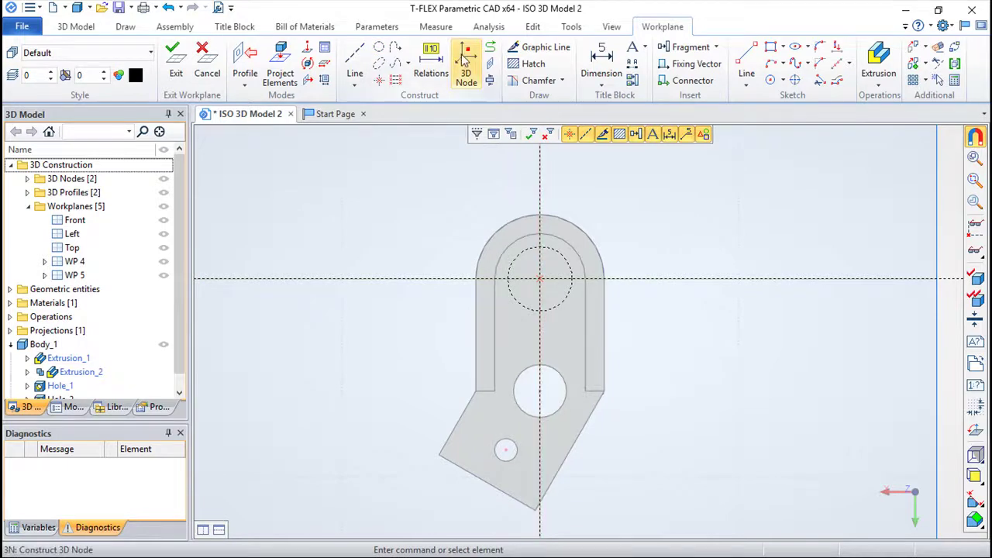
Place a 3D node at the circle centre and exit the workplane.
click(465, 62)
click(542, 281)
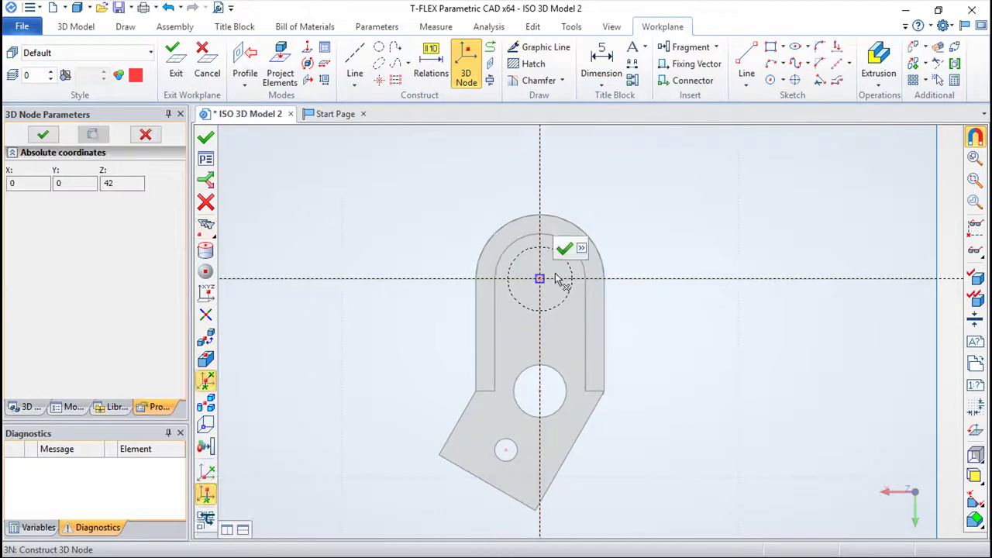
click(564, 249)
click(542, 50)
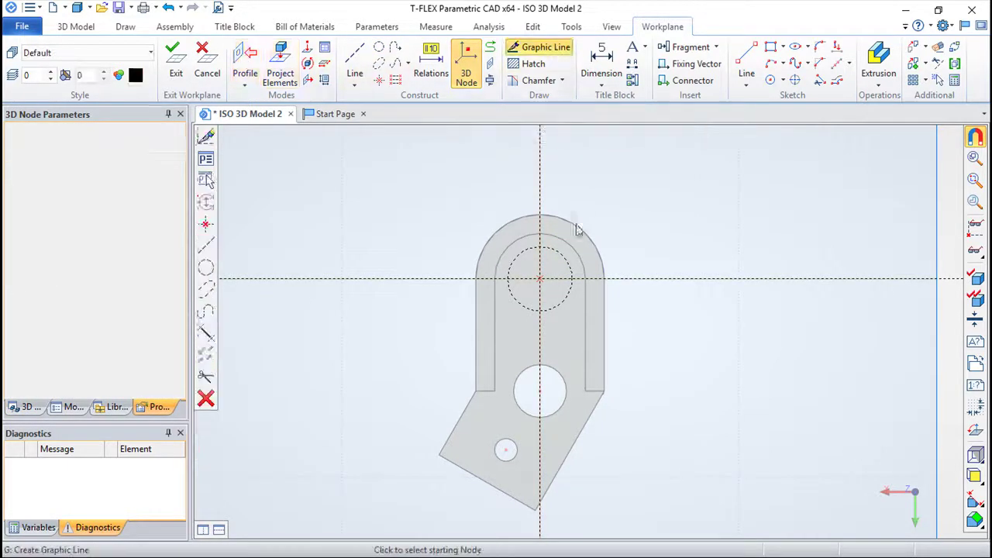
click(174, 60)
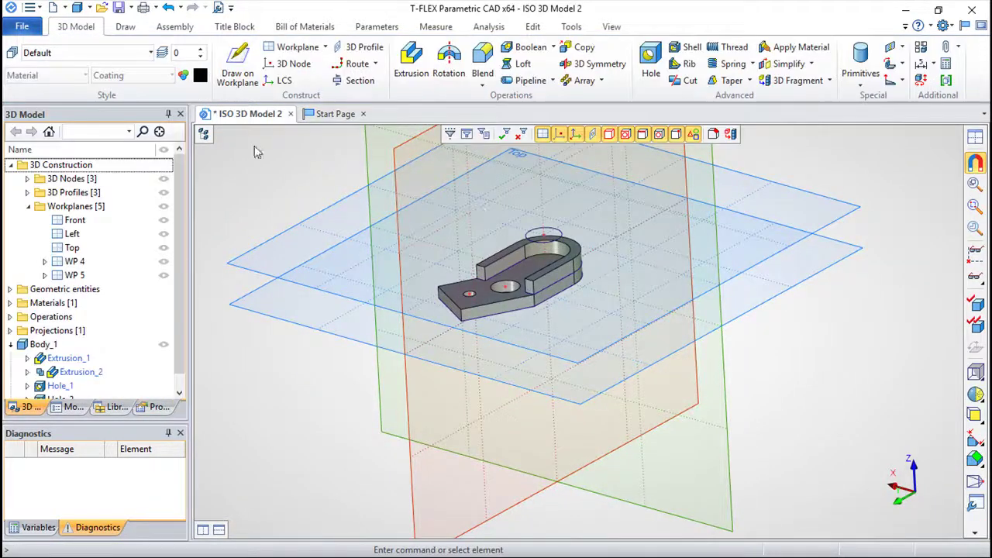
Extrude the WP 5 circle downward to the plate's top face, forming cylinder Body_3.
click(411, 62)
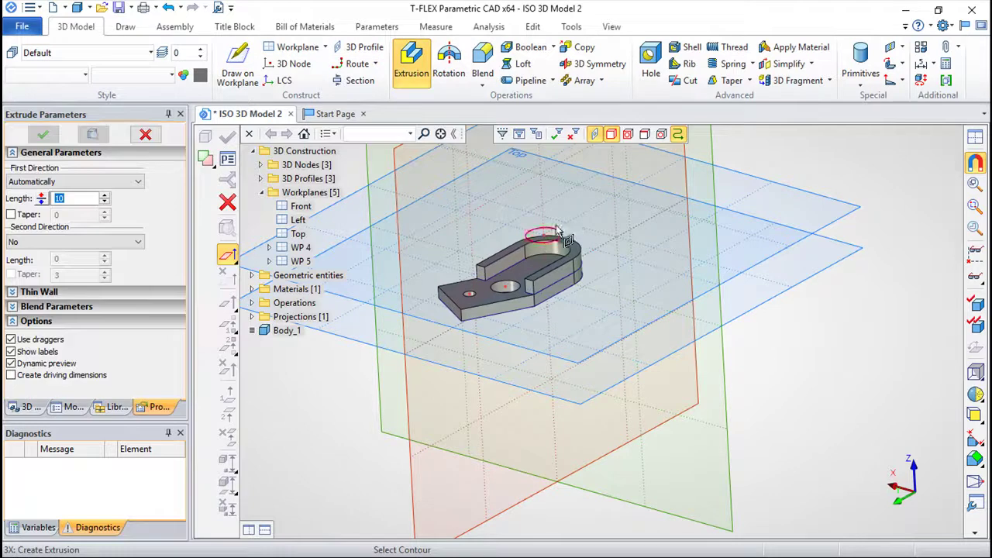
click(41, 198)
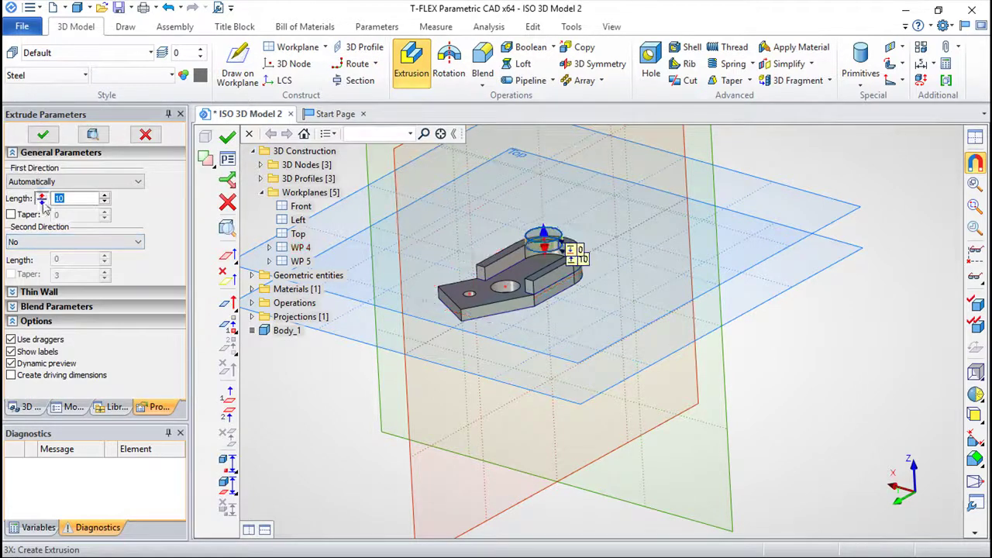
click(137, 183)
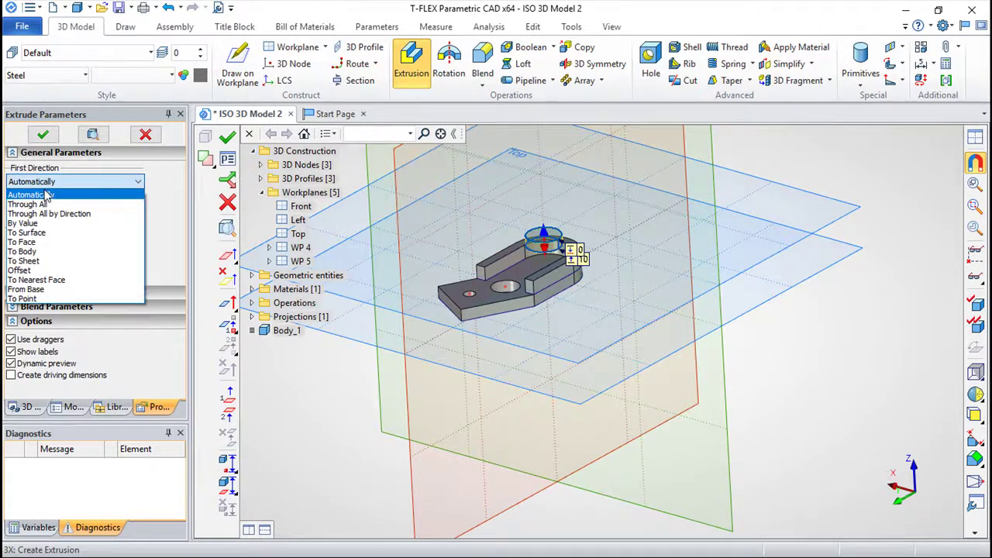
click(77, 242)
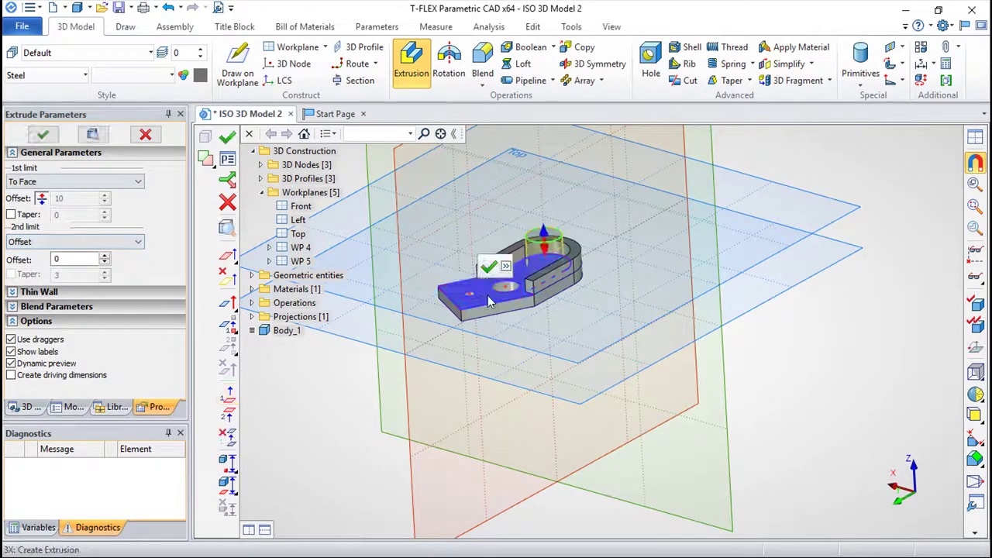
click(483, 268)
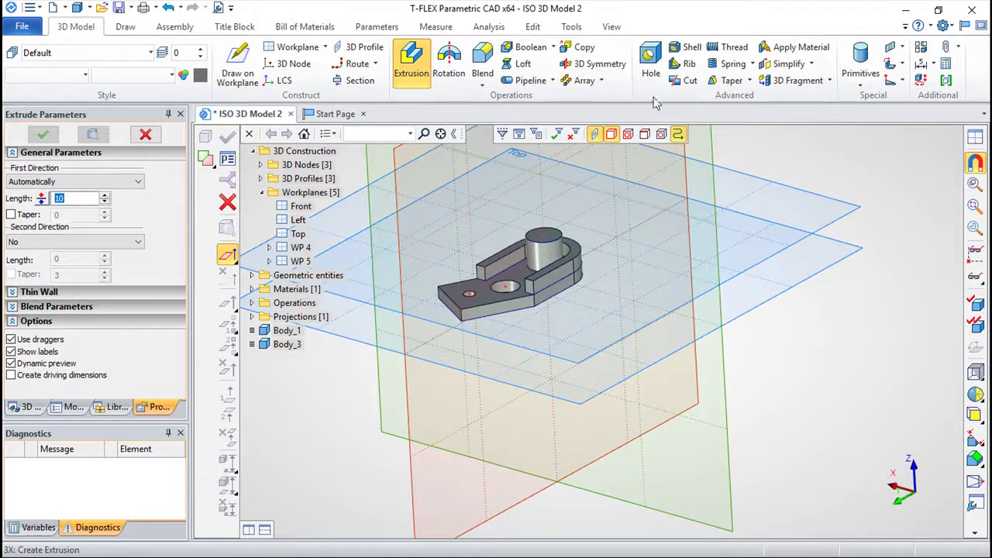
click(650, 61)
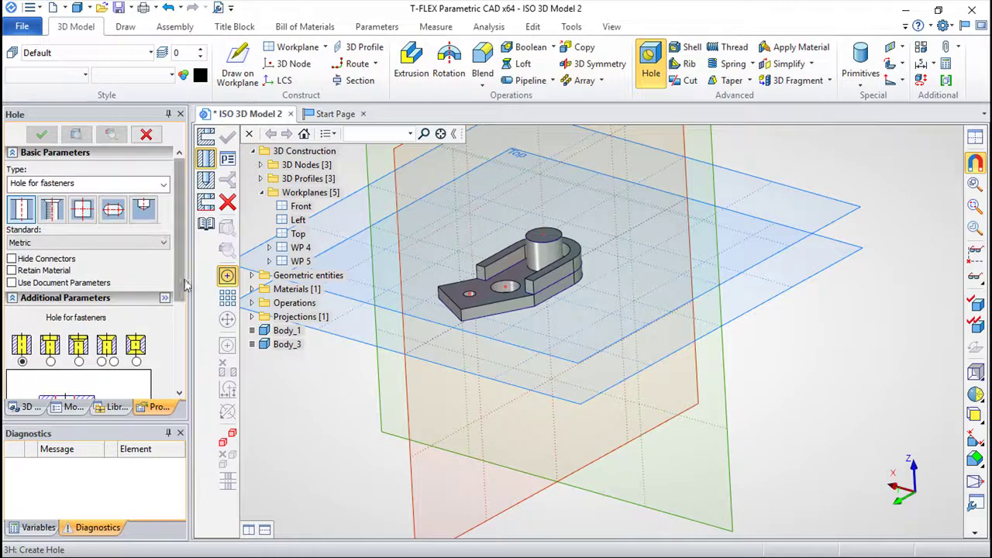
Cut a ⌀12 hole into the top face of the cylindrical boss.
scroll(185, 293, down, 3)
click(94, 321)
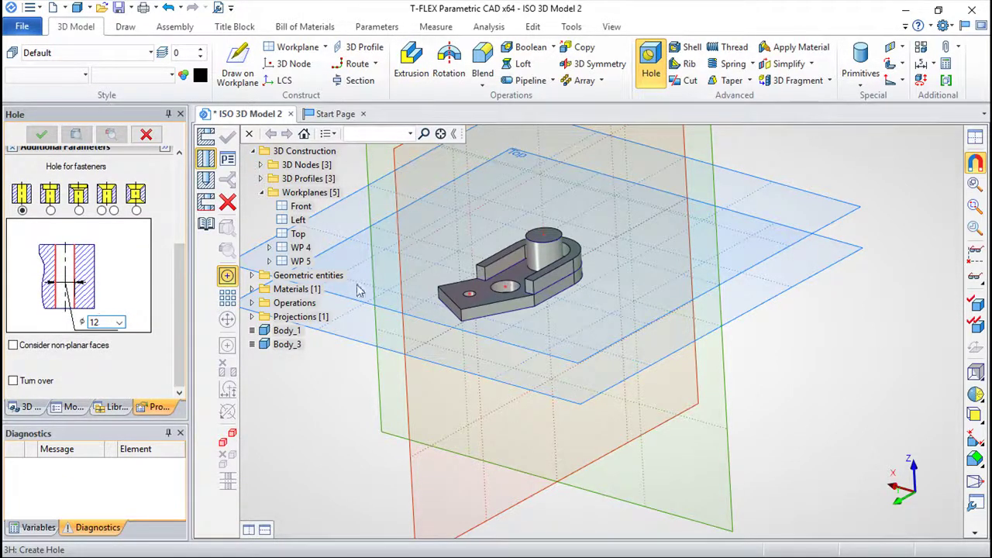
click(545, 241)
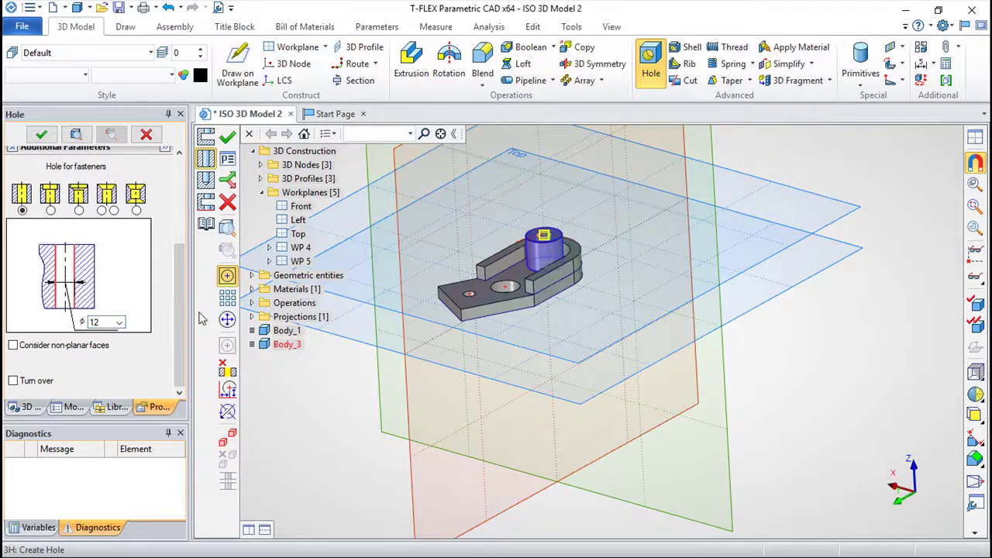
scroll(176, 325, up, 5)
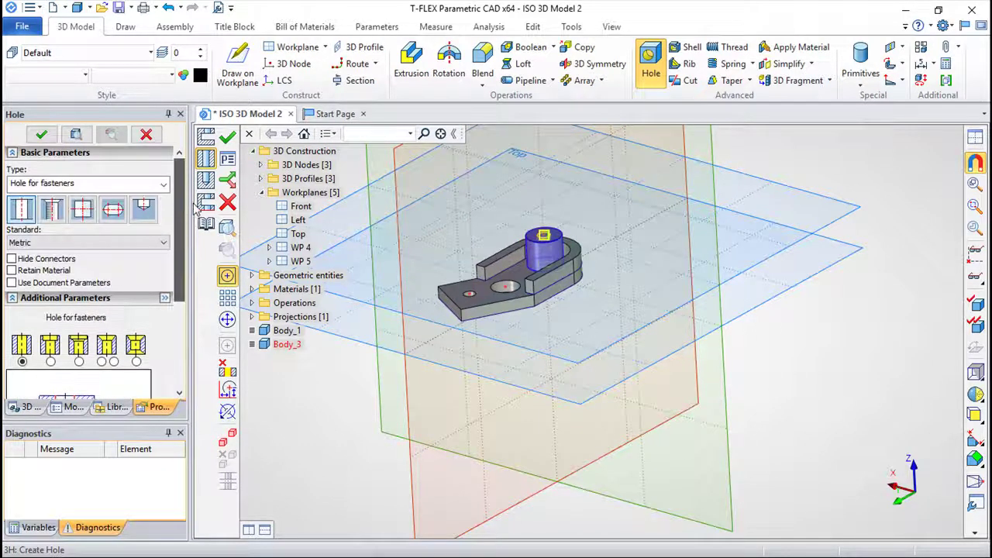
click(203, 202)
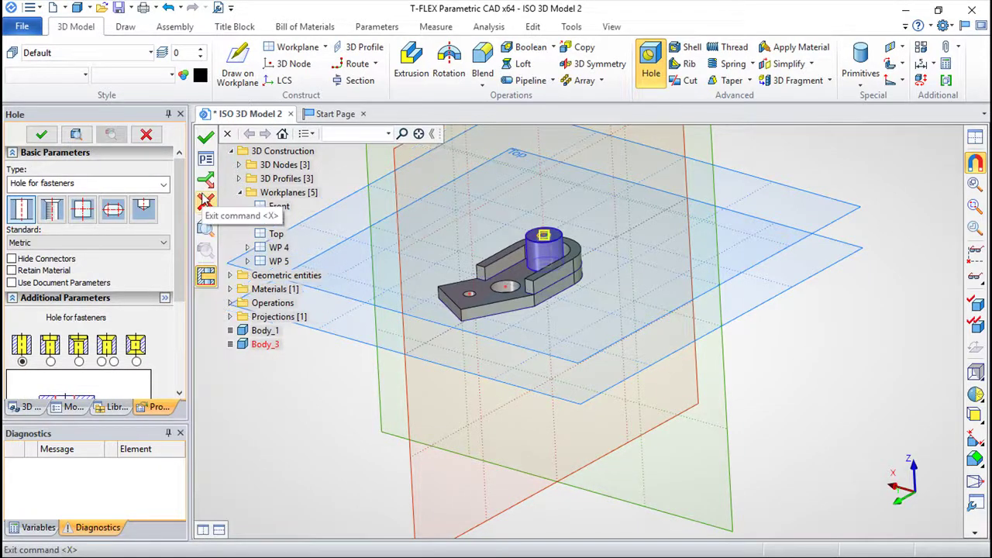
key(Escape)
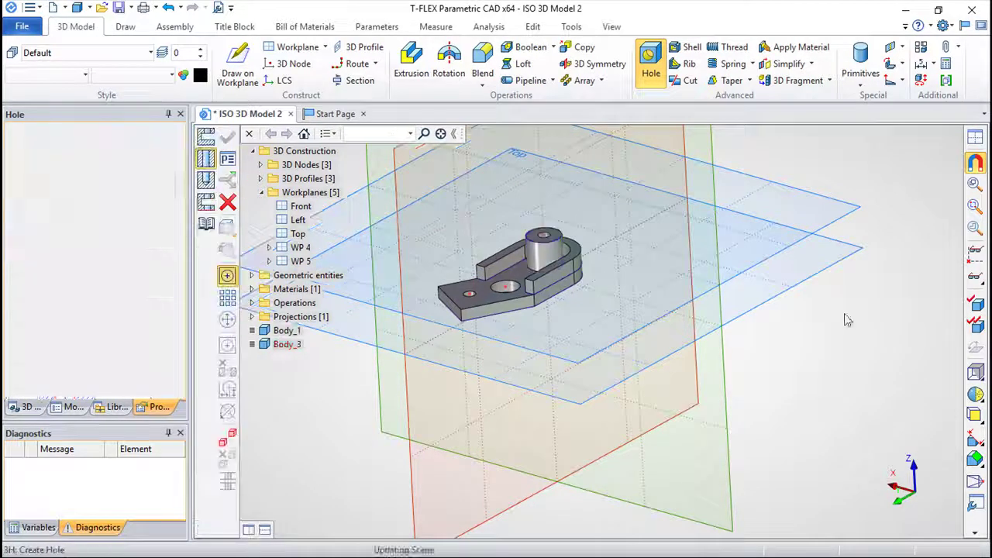
mouse_move(659, 293)
right_down()
mouse_move(526, 352)
mouse_move(694, 293)
right_up()
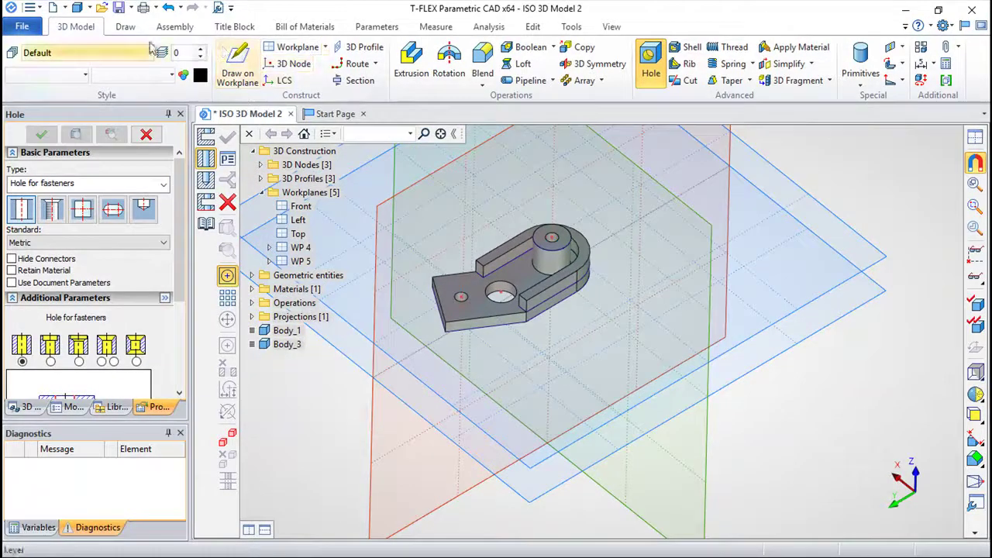
Merge the cylindrical boss into the main plate body with a Boolean addition.
click(168, 8)
right_drag(720, 253, 609, 274)
scroll(610, 275, up, 2)
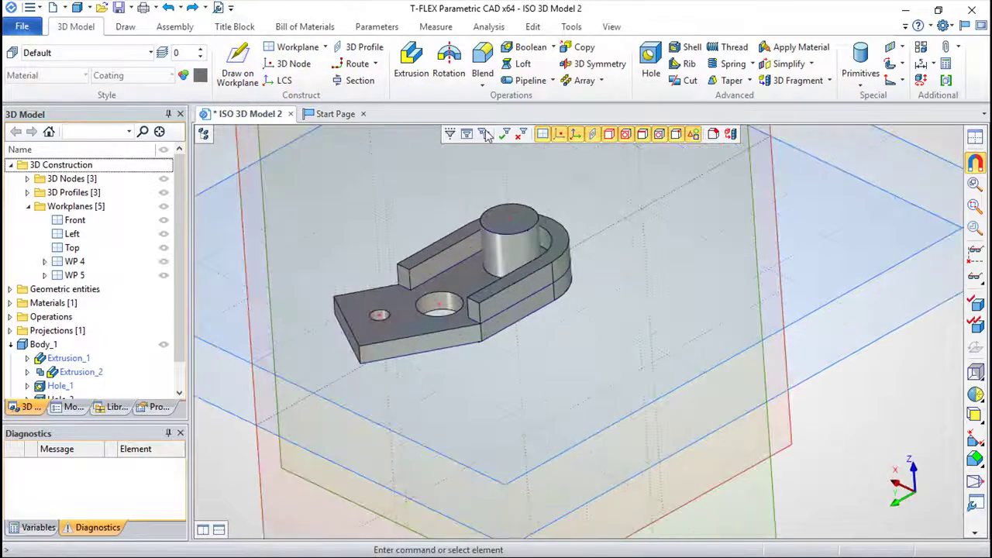
click(553, 47)
click(540, 65)
click(542, 256)
click(535, 224)
click(538, 219)
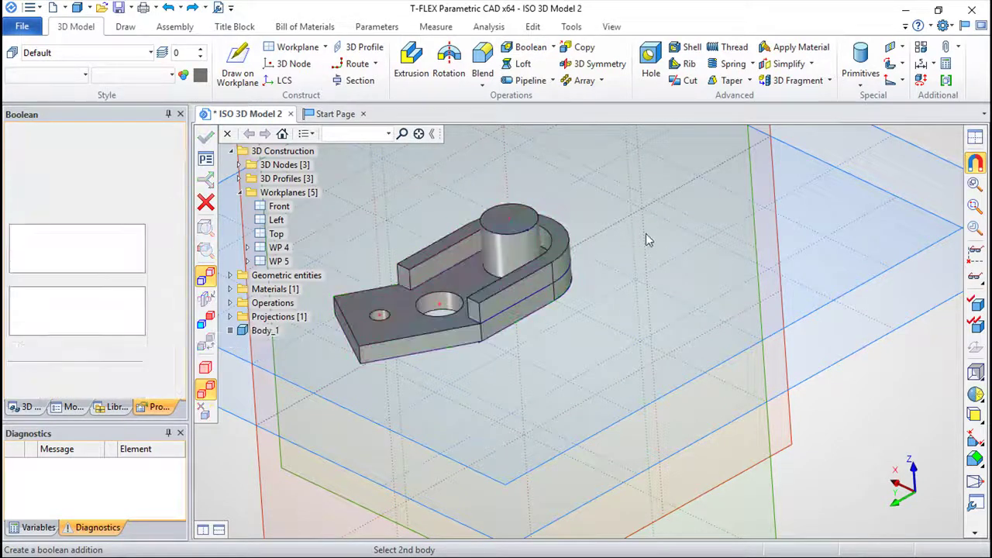
Recut a ⌀12 through hole down the centre of the boss's top face.
click(650, 62)
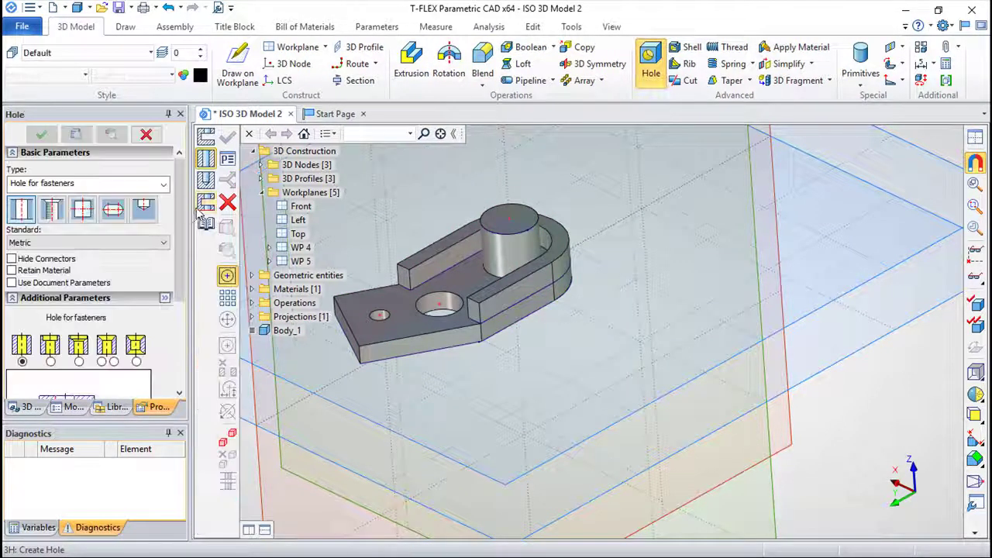
scroll(177, 271, down, 5)
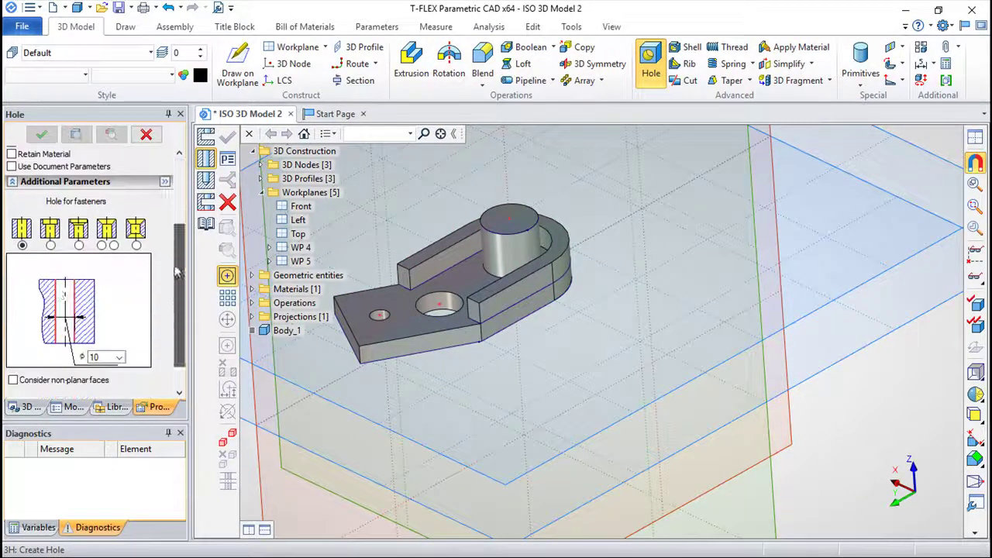
double_click(100, 356)
text(12)
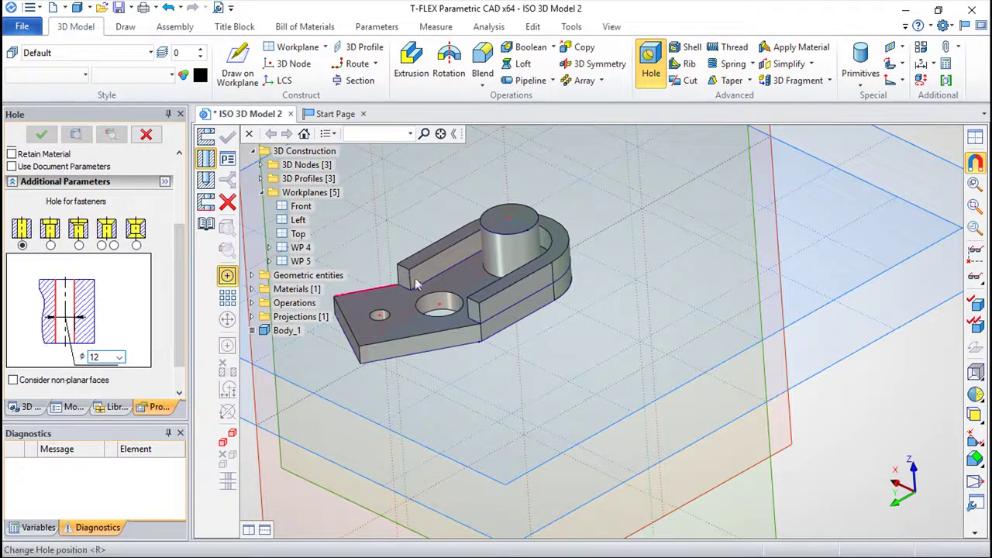
click(509, 222)
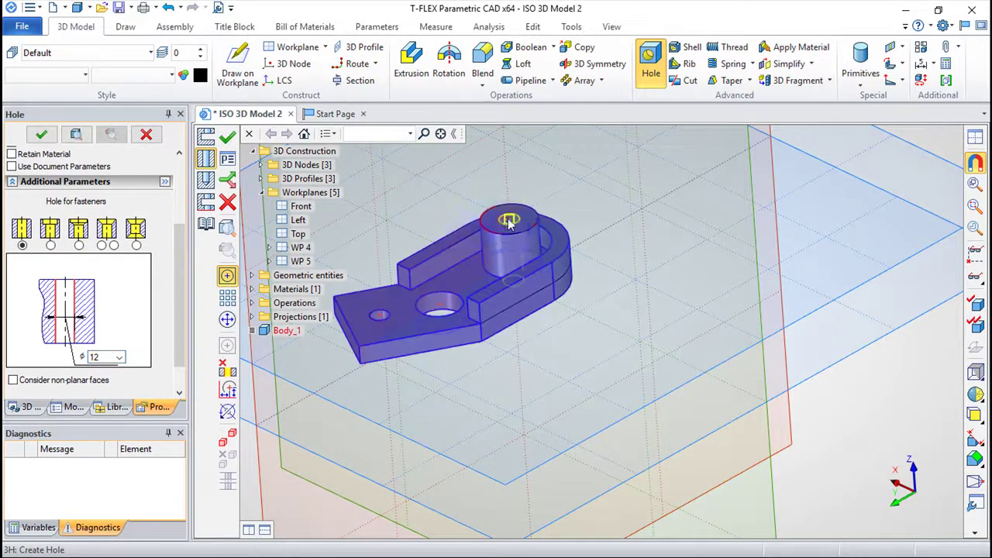
click(227, 137)
mouse_move(656, 401)
right_down()
mouse_move(539, 186)
mouse_move(749, 270)
right_up()
key(Escape)
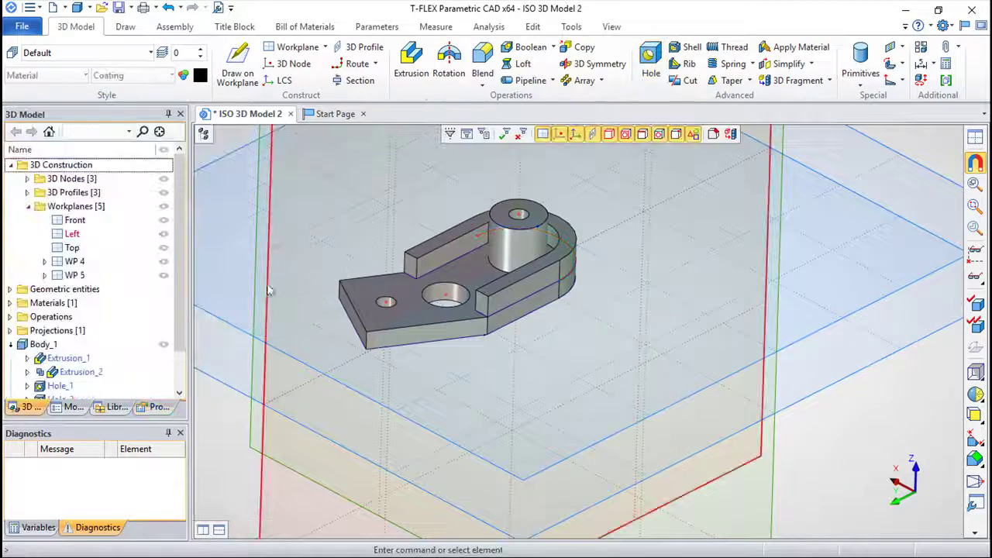
Hide the workplanes in the model tree and show the bracket's other side.
click(163, 208)
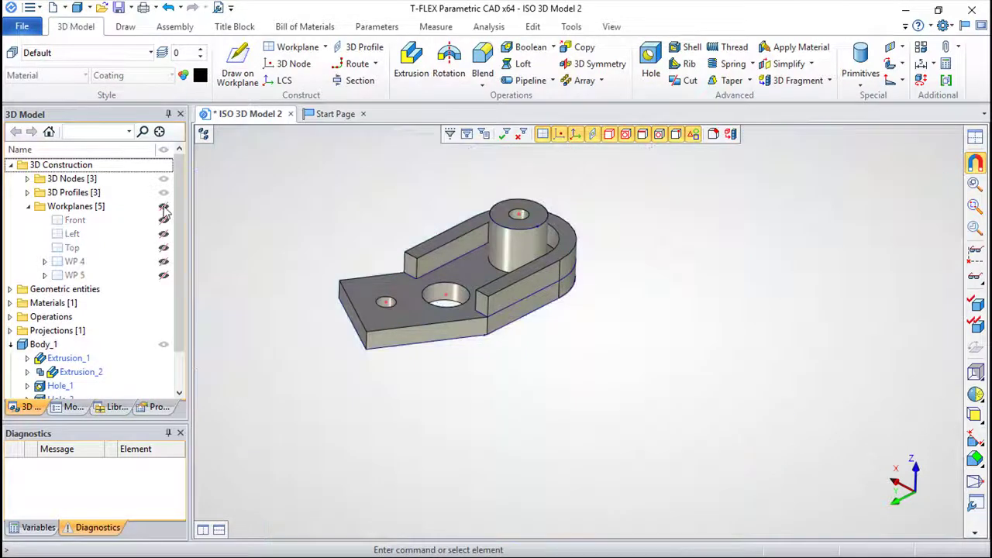
mouse_move(436, 330)
right_down()
mouse_move(542, 339)
mouse_move(330, 395)
mouse_move(351, 415)
mouse_move(679, 418)
mouse_move(827, 401)
mouse_move(508, 403)
mouse_move(582, 155)
mouse_move(565, 416)
mouse_move(532, 381)
mouse_move(543, 386)
mouse_move(505, 293)
right_up()
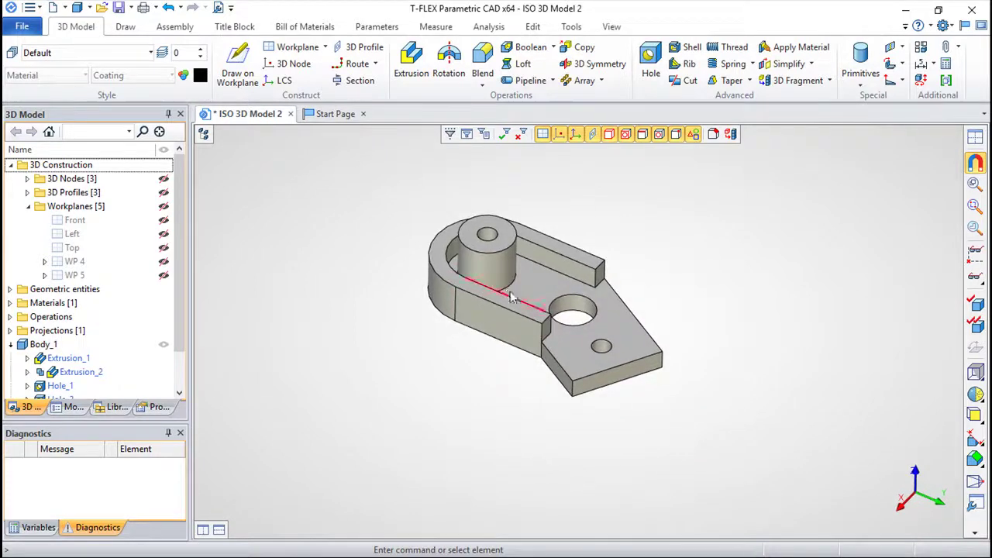
scroll(505, 293, up, 2)
scroll(603, 370, down, 1)
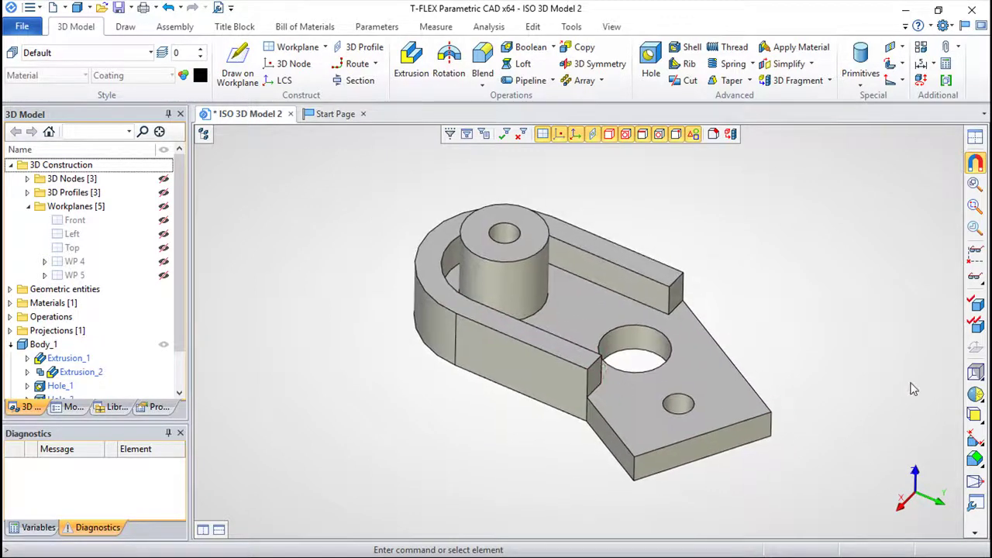